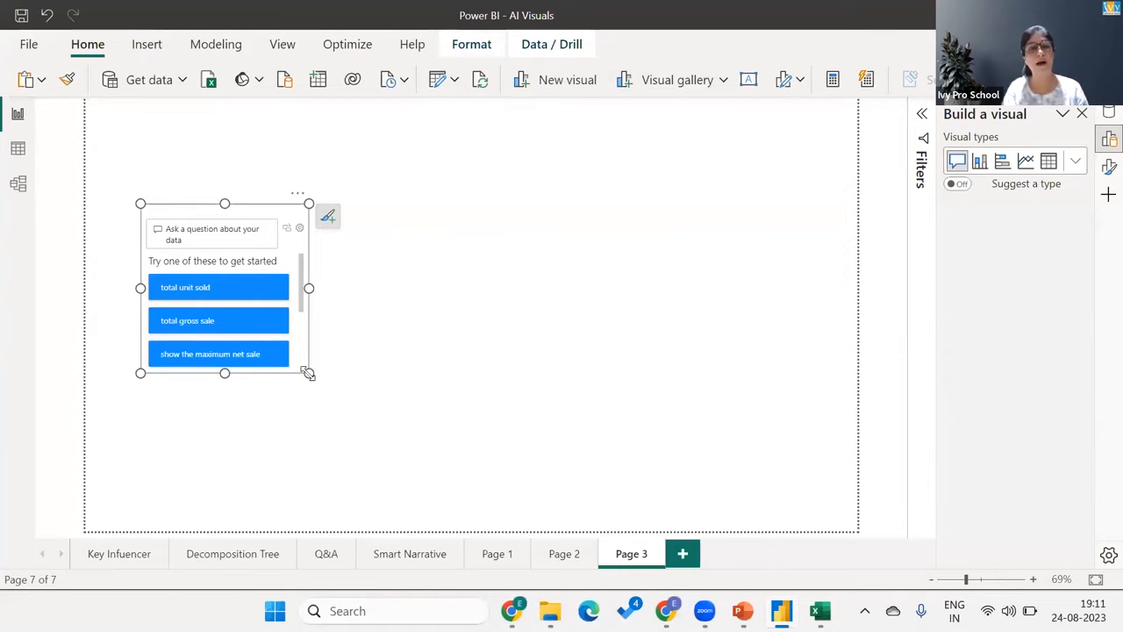
# Step: Enlarge the Q&A visual on Page 3 and ask it for profit by buyer type
pyautogui.moveTo(308, 374); pyautogui.dragTo(660, 428)
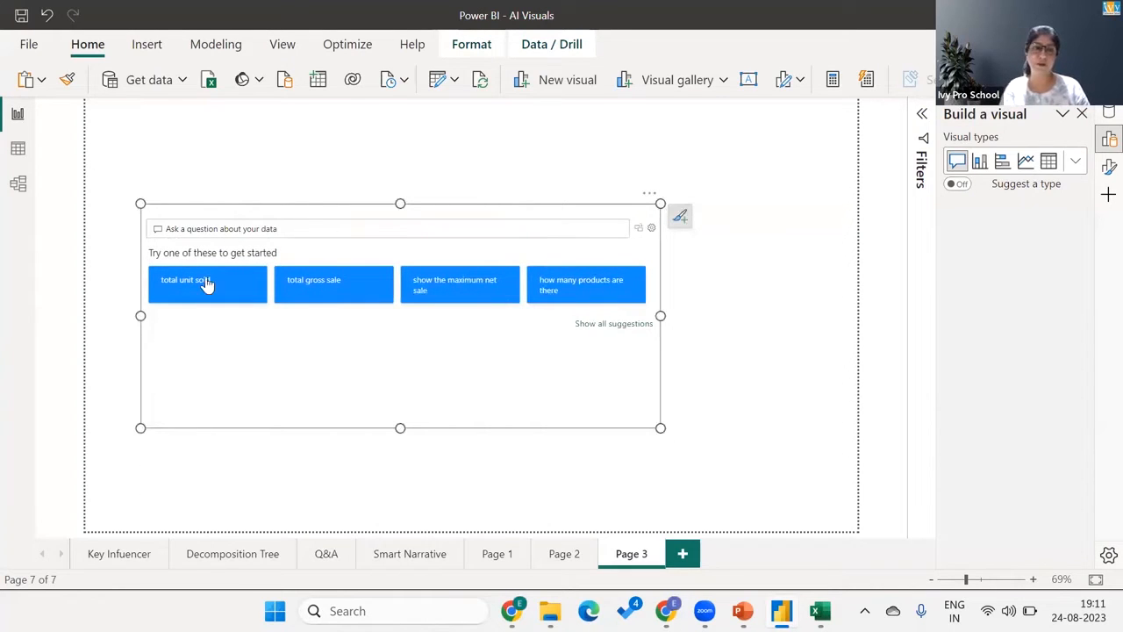
pyautogui.click(343, 228)
pyautogui.write('buyrerty')
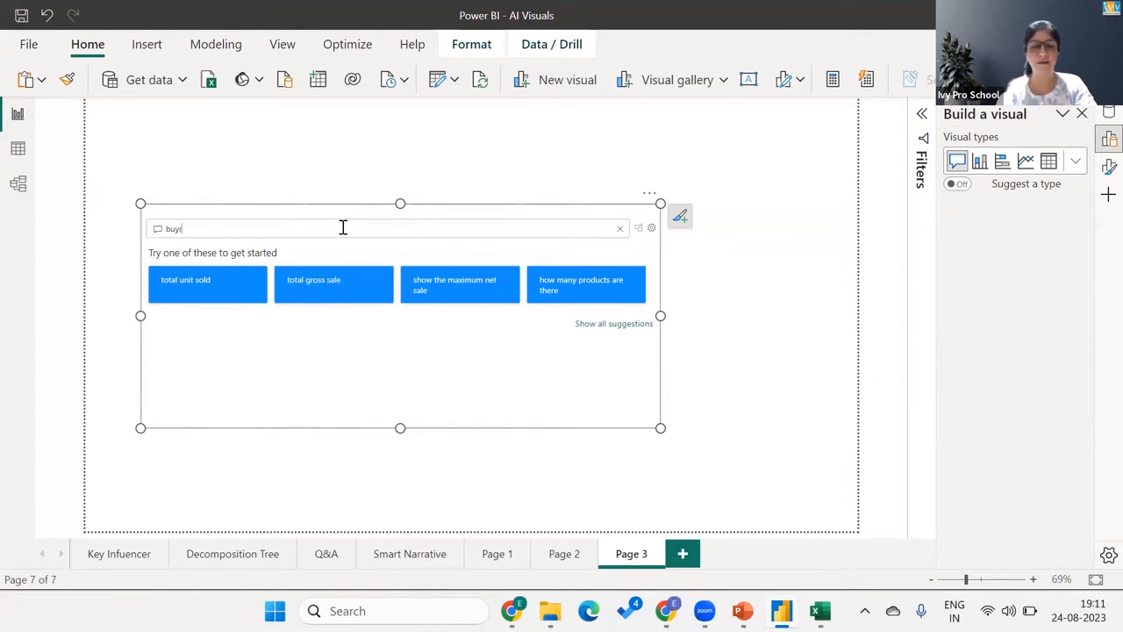
pyautogui.press('BackSpace')
pyautogui.press('BackSpace')
pyautogui.press('BackSpace')
pyautogui.press('BackSpace')
pyautogui.write('ertye')
pyautogui.press('BackSpace')
pyautogui.press('BackSpace')
pyautogui.press('BackSpace')
pyautogui.press('BackSpace')
pyautogui.write('rtype ')
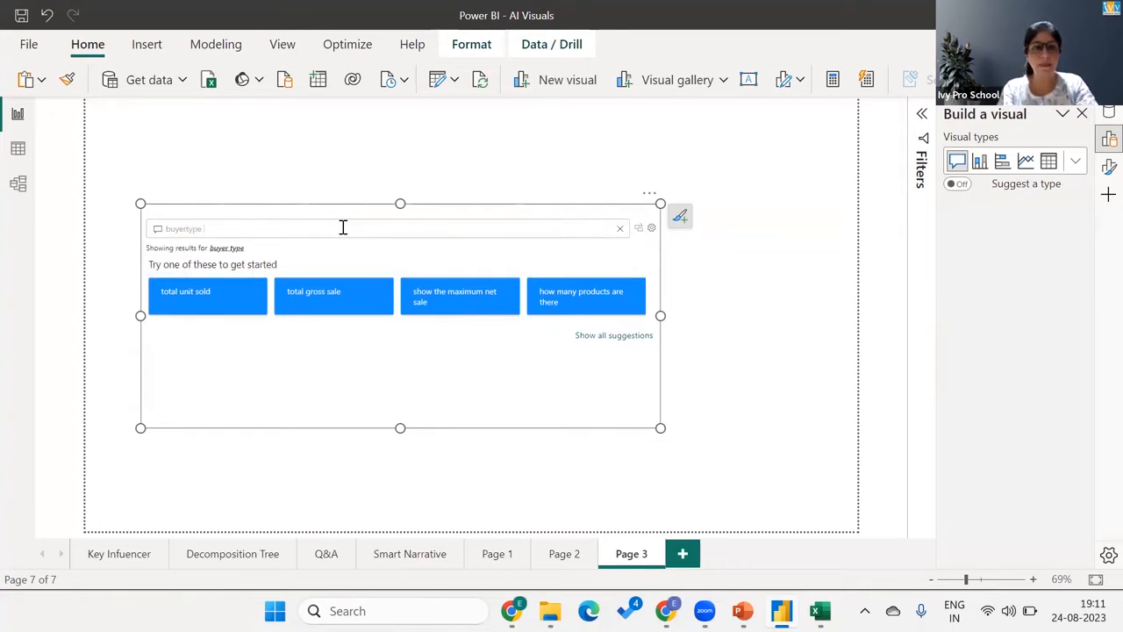
pyautogui.write('pr')
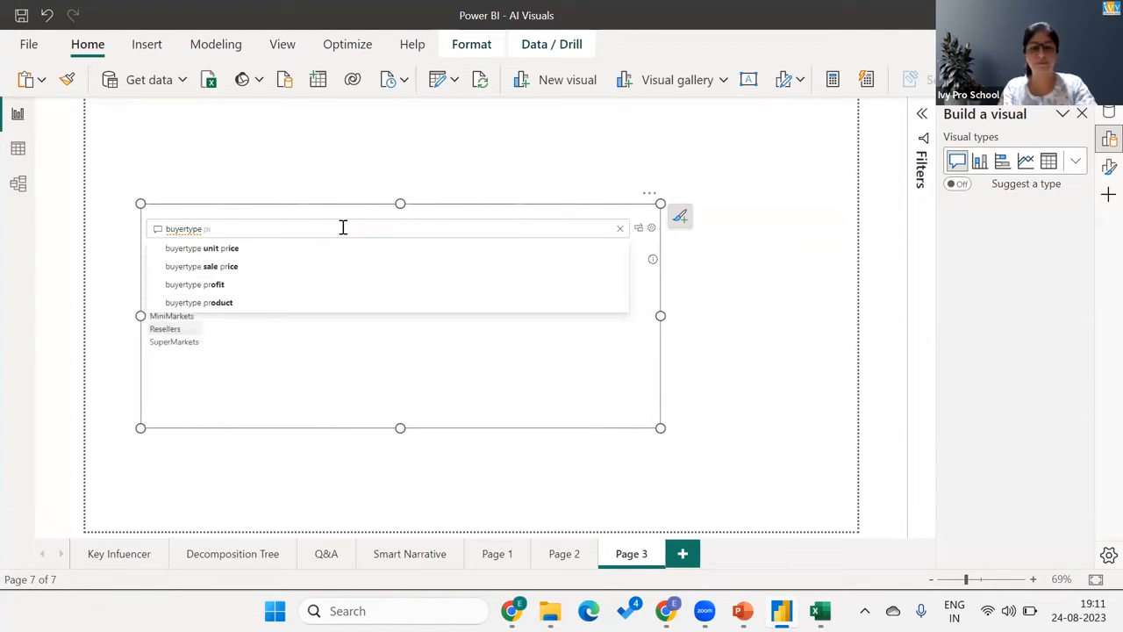
pyautogui.write('pfit')
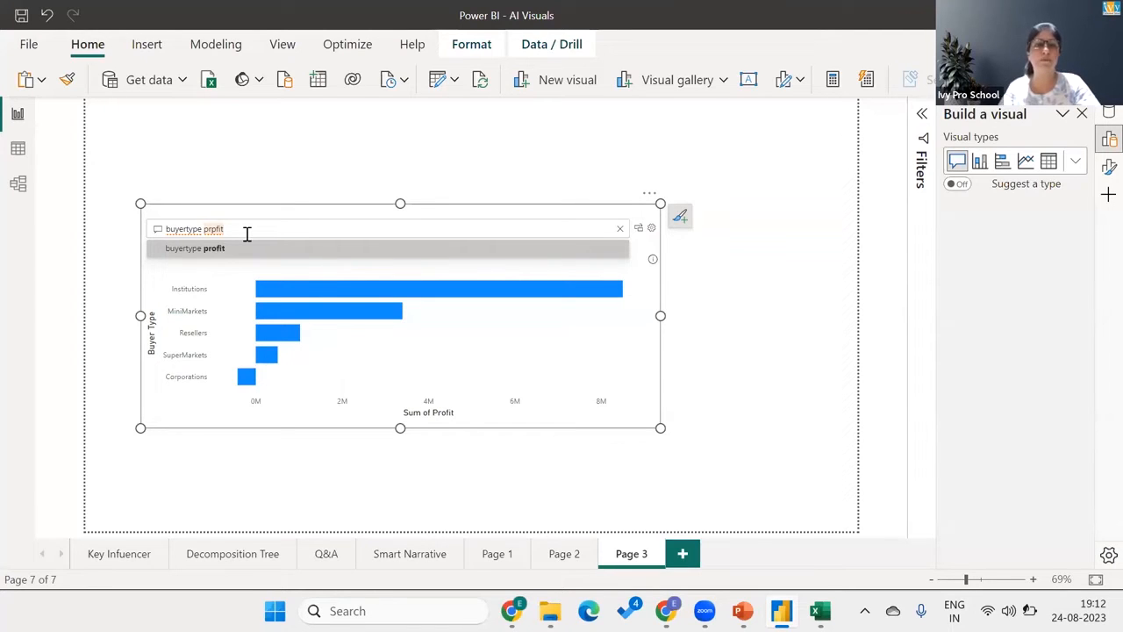
# Step: Change the Q&A question to "buyertype pro to sales Ratio" and submit it
pyautogui.press('BackSpace')
pyautogui.press('BackSpace')
pyautogui.press('BackSpace')
pyautogui.press('BackSpace')
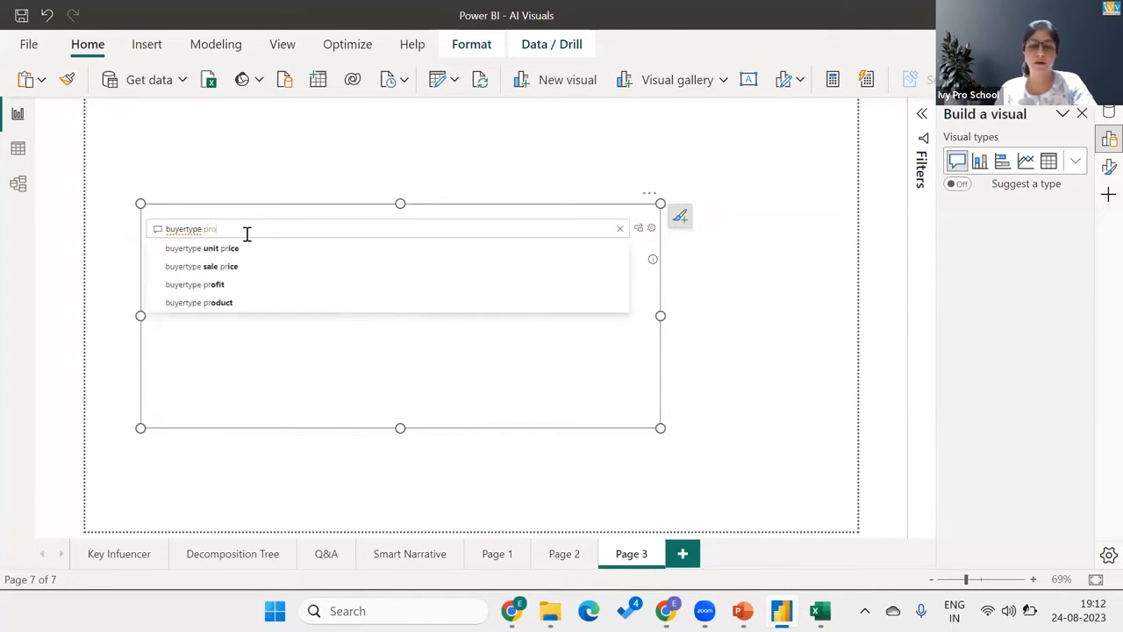
pyautogui.write('o')
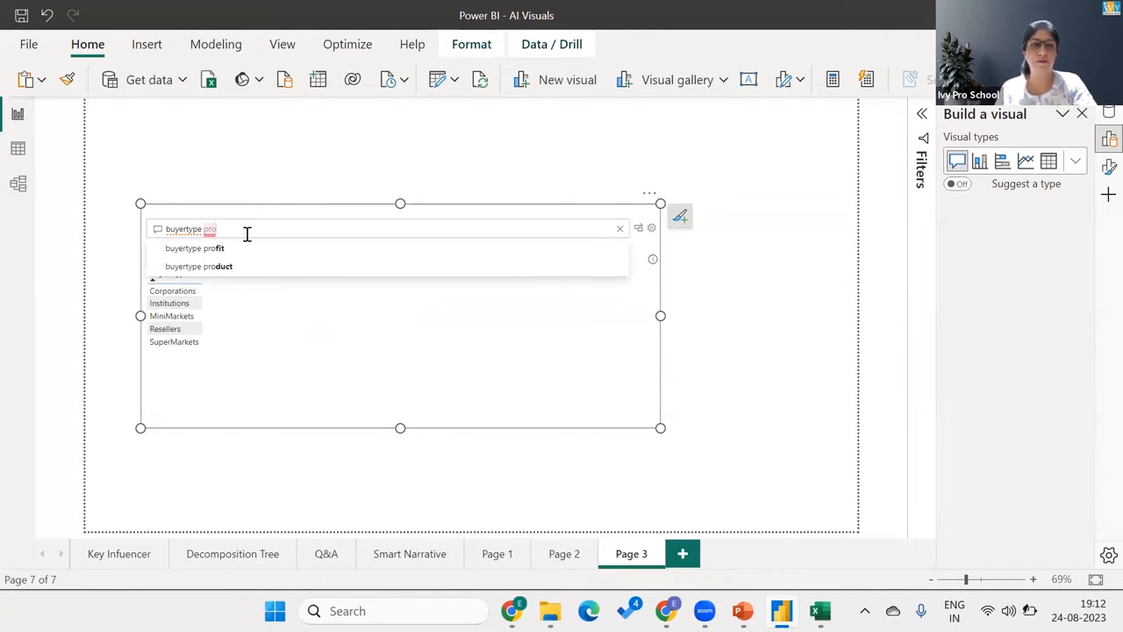
pyautogui.press('Down')
pyautogui.write('to sales')
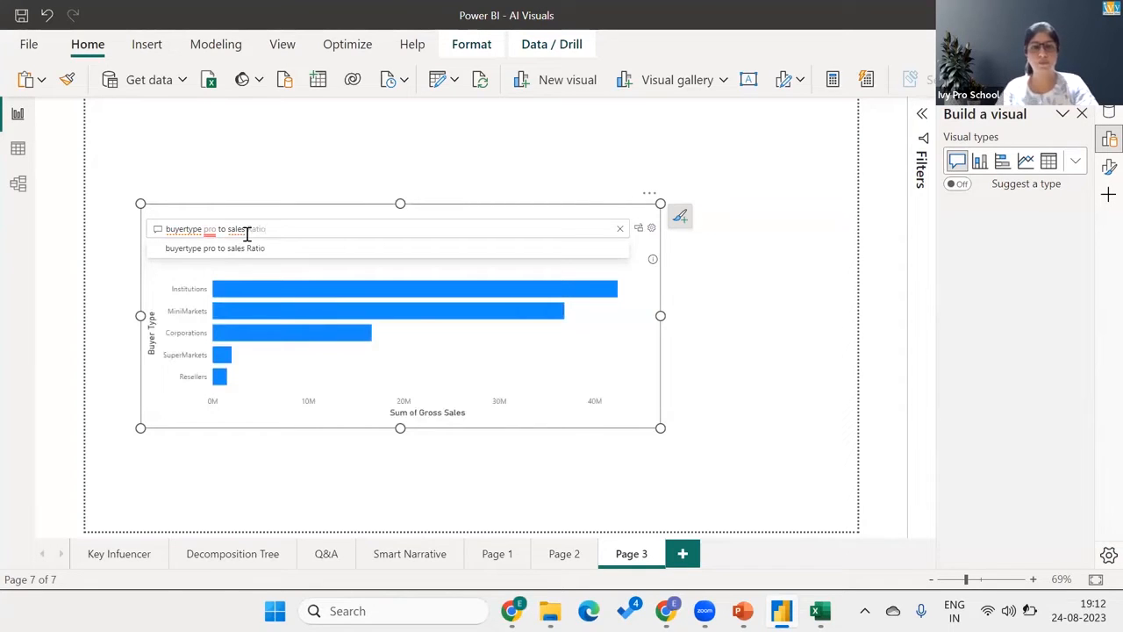
pyautogui.press('Down')
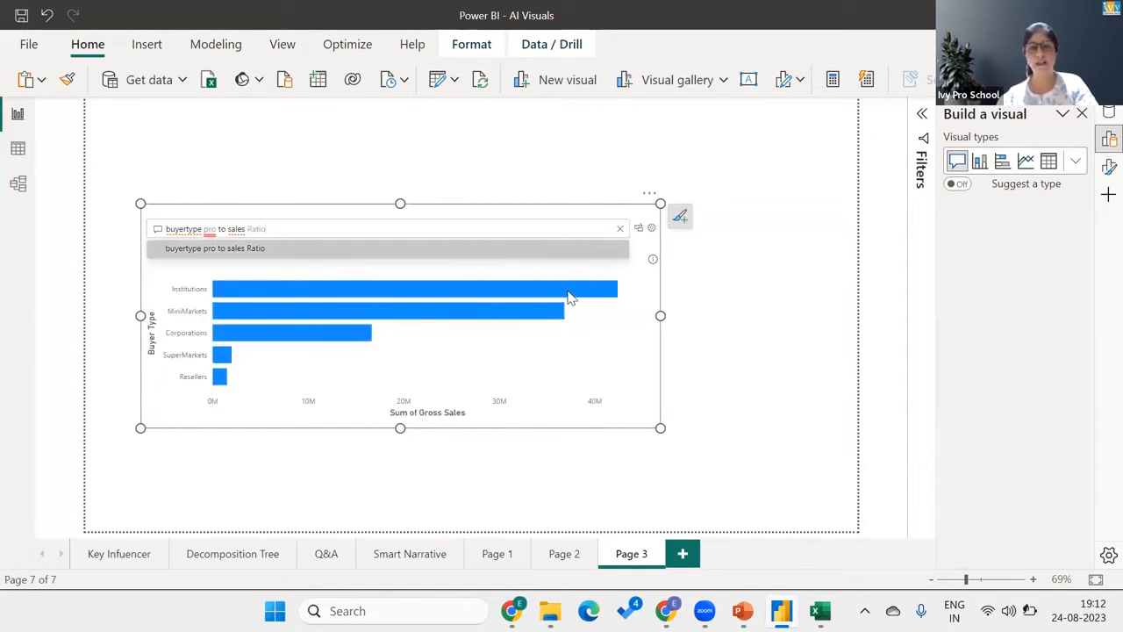
pyautogui.moveTo(569, 298)
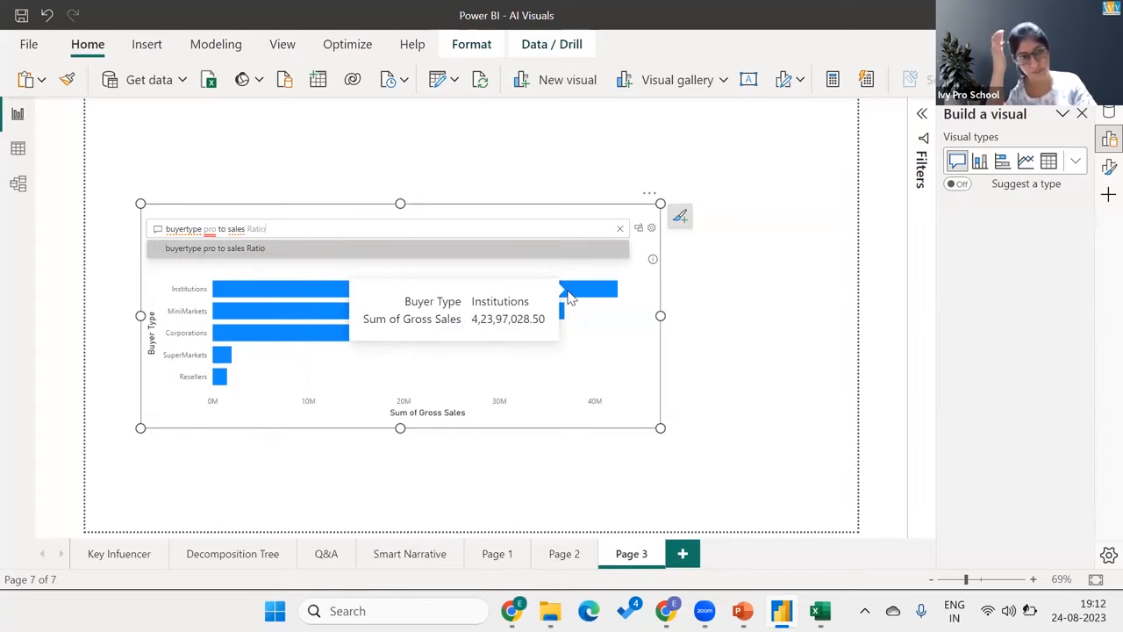
pyautogui.press('Return')
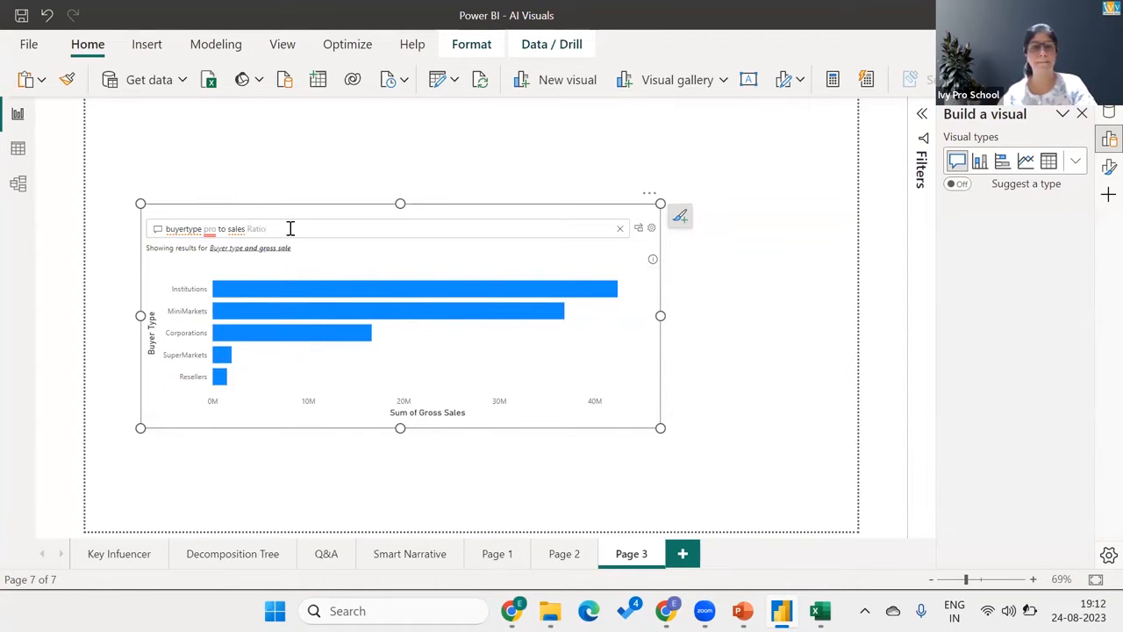
# Step: Remove "Ratio" so the question reads "buyertype pro to sales", and submit it
pyautogui.press('BackSpace')
pyautogui.press('BackSpace')
pyautogui.press('BackSpace')
pyautogui.press('BackSpace')
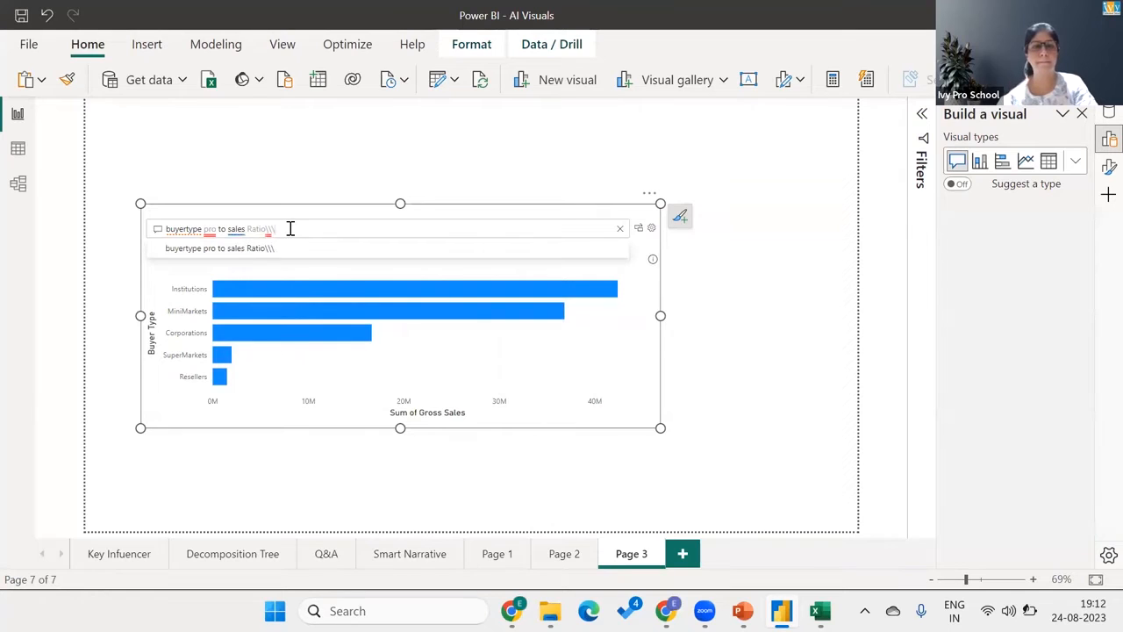
pyautogui.press('BackSpace')
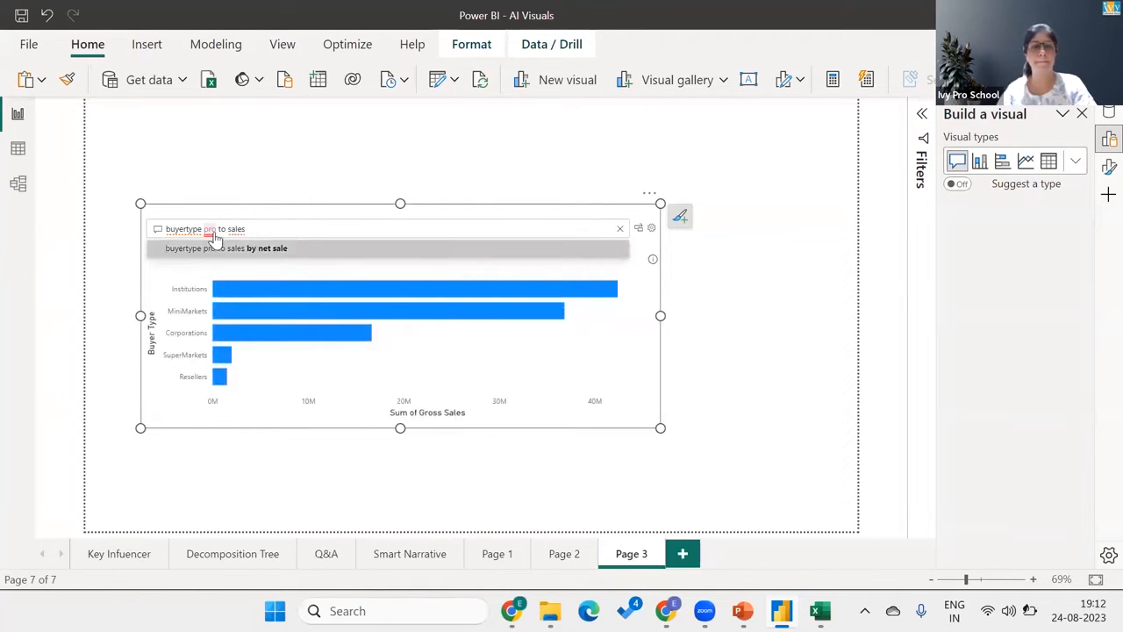
pyautogui.moveTo(212, 235)
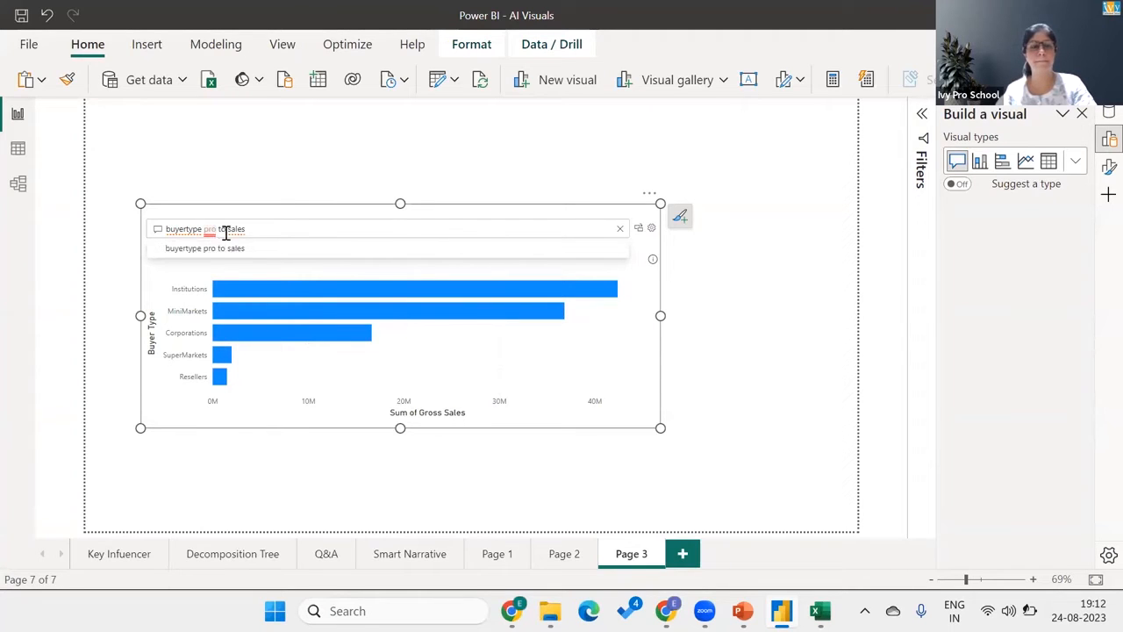
pyautogui.press('Return')
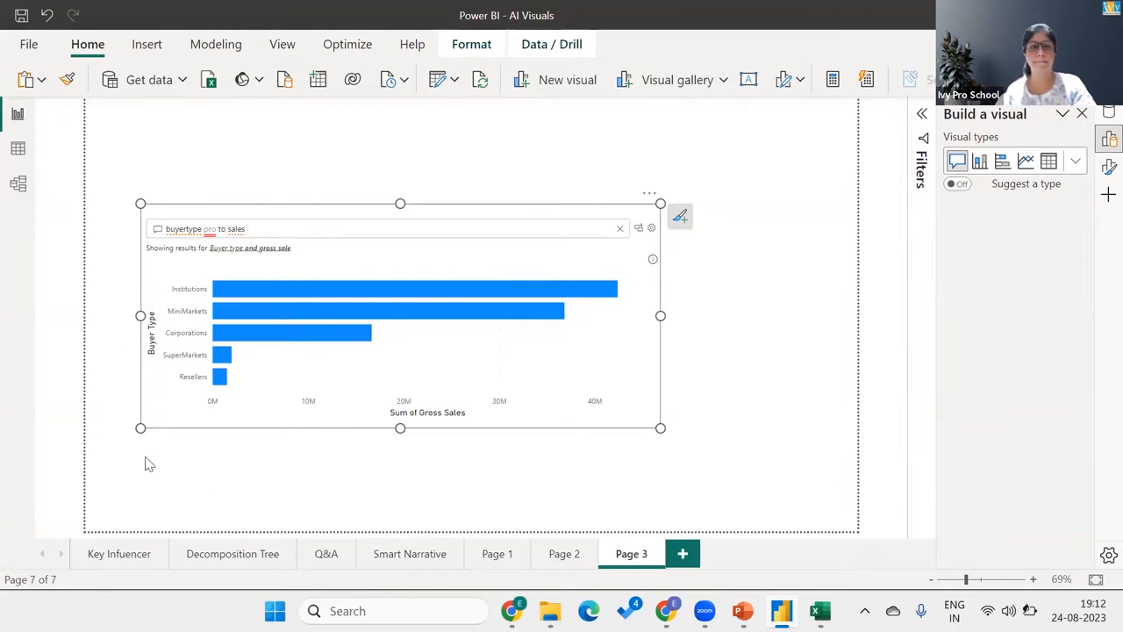
# Step: Replace the Q&A question with "monthly trend of sales" to plot sales over time
pyautogui.click(349, 227)
pyautogui.press('BackSpace')
pyautogui.press('BackSpace')
pyautogui.press('BackSpace')
pyautogui.press('BackSpace')
pyautogui.press('BackSpace')
pyautogui.press('BackSpace')
pyautogui.press('BackSpace')
pyautogui.press('BackSpace')
pyautogui.press('BackSpace')
pyautogui.press('BackSpace')
pyautogui.press('BackSpace')
pyautogui.press('BackSpace')
pyautogui.press('BackSpace')
pyautogui.press('BackSpace')
pyautogui.press('BackSpace')
pyautogui.press('BackSpace')
pyautogui.press('BackSpace')
pyautogui.press('BackSpace')
pyautogui.press('BackSpace')
pyautogui.press('BackSpace')
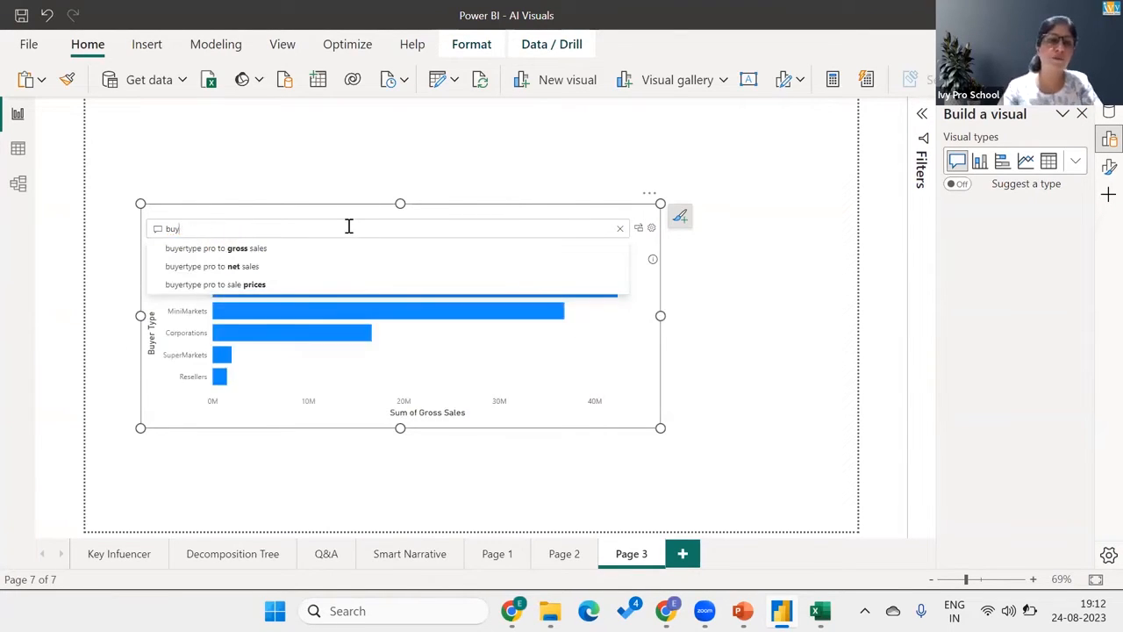
pyautogui.write('monthly t')
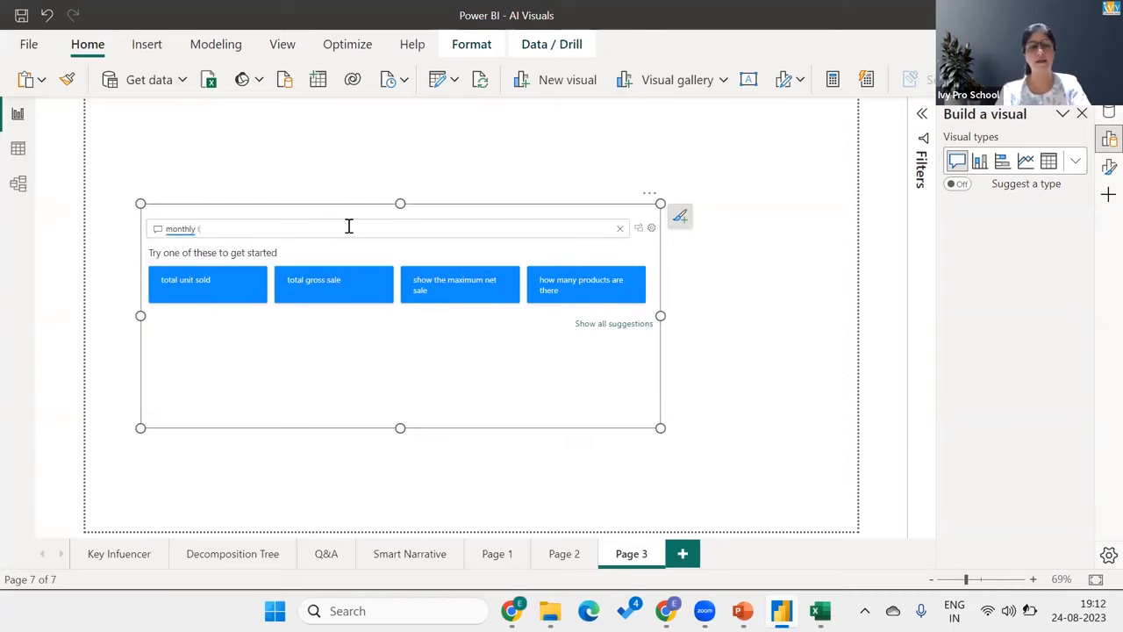
pyautogui.write('rend of')
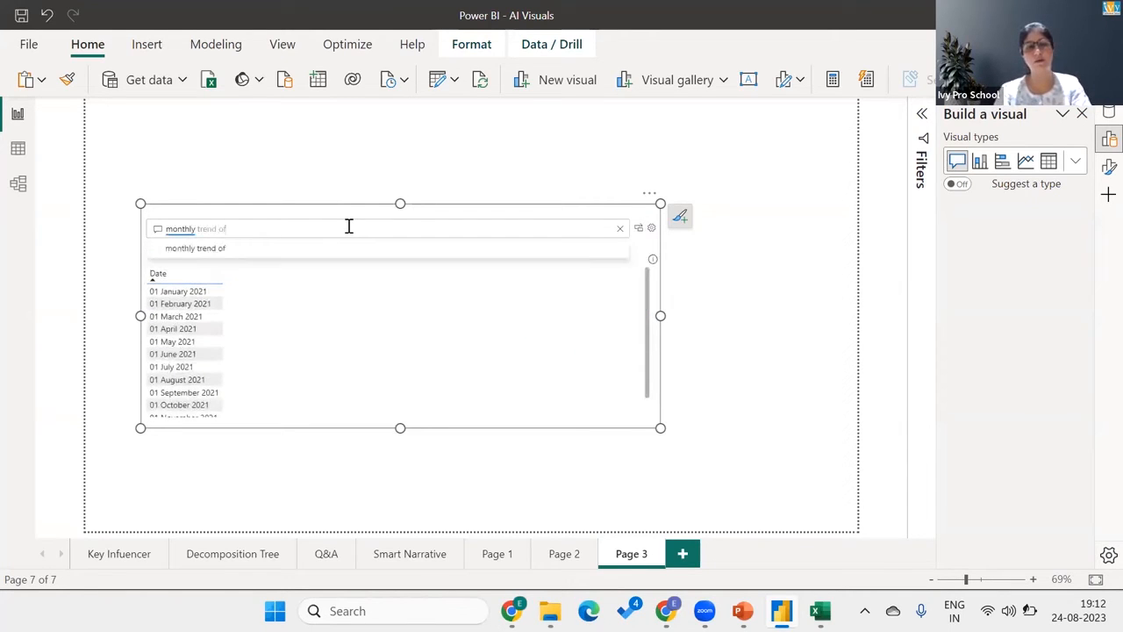
pyautogui.write(' sales')
pyautogui.press('BackSpace')
pyautogui.press('BackSpace')
pyautogui.press('BackSpace')
pyautogui.press('BackSpace')
pyautogui.write('sales')
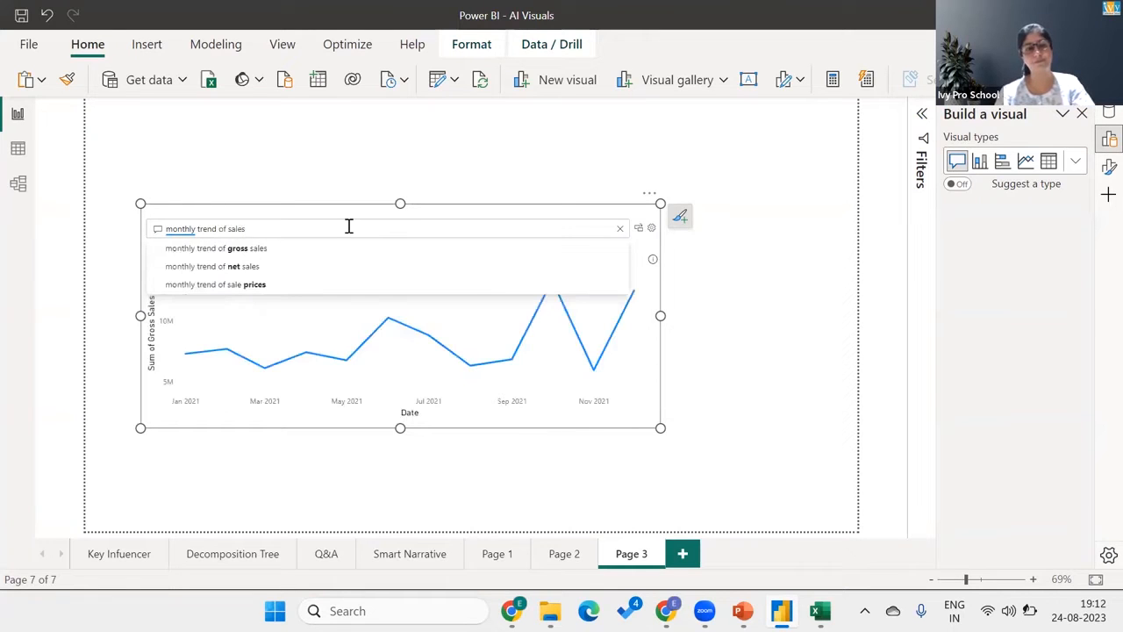
pyautogui.click(688, 269)
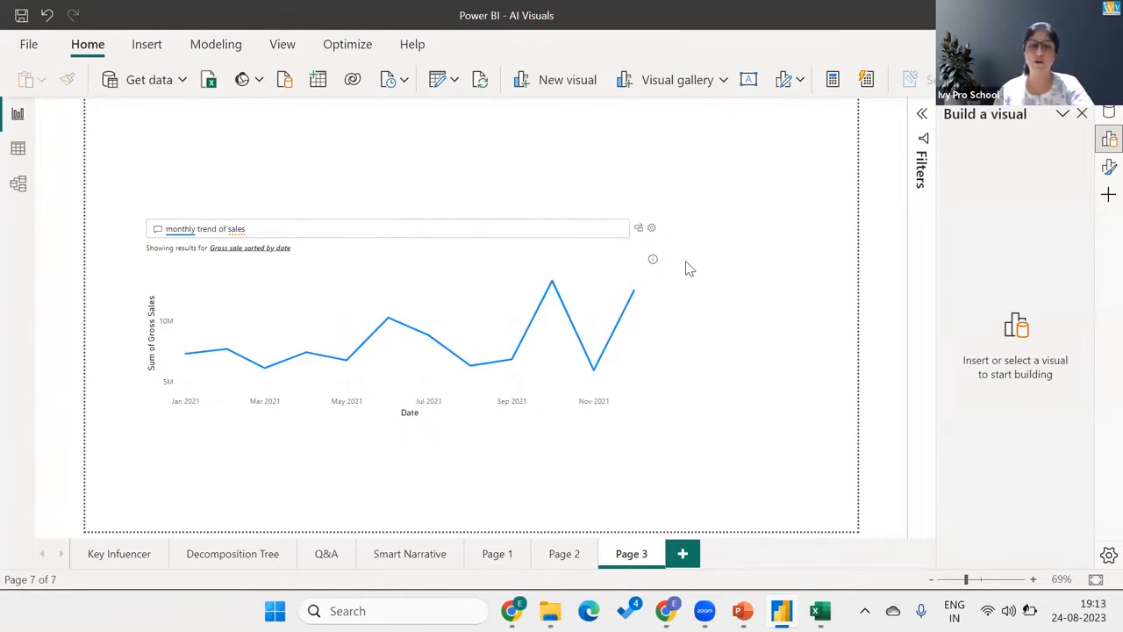
# Step: Replace the Q&A question with one comparing camera 6 sales with other cameras
pyautogui.click(423, 234)
pyautogui.press('BackSpace')
pyautogui.press('BackSpace')
pyautogui.press('BackSpace')
pyautogui.press('BackSpace')
pyautogui.press('BackSpace')
pyautogui.press('BackSpace')
pyautogui.press('BackSpace')
pyautogui.press('BackSpace')
pyautogui.press('BackSpace')
pyautogui.press('BackSpace')
pyautogui.press('BackSpace')
pyautogui.press('BackSpace')
pyautogui.press('BackSpace')
pyautogui.press('BackSpace')
pyautogui.press('BackSpace')
pyautogui.press('BackSpace')
pyautogui.press('BackSpace')
pyautogui.press('BackSpace')
pyautogui.press('BackSpace')
pyautogui.press('BackSpace')
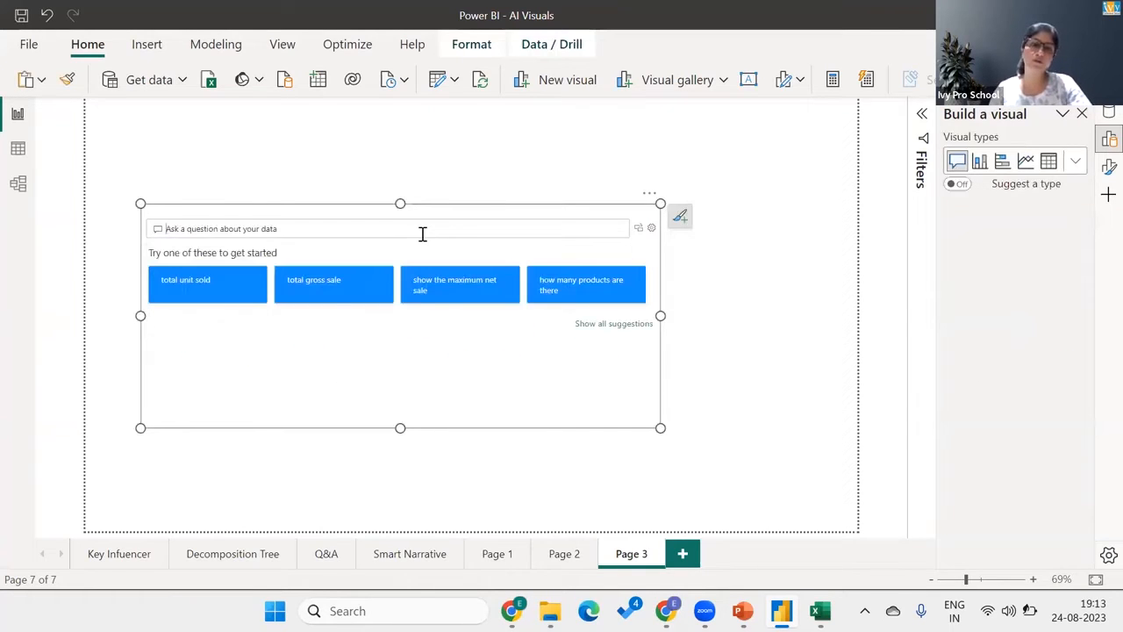
pyautogui.write('comp')
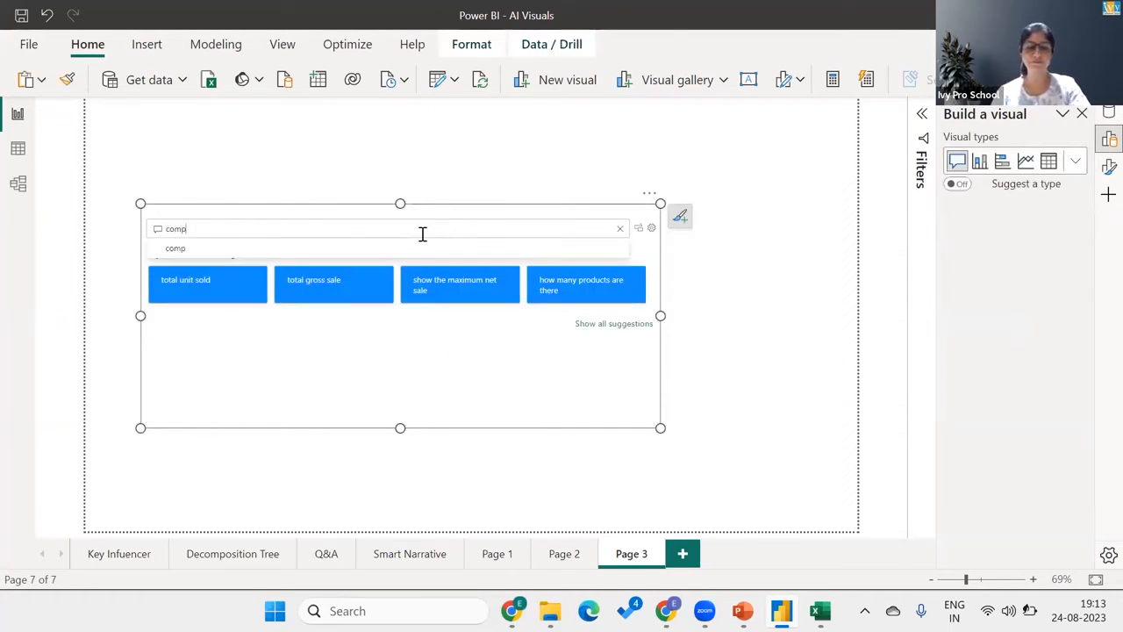
pyautogui.write('arison')
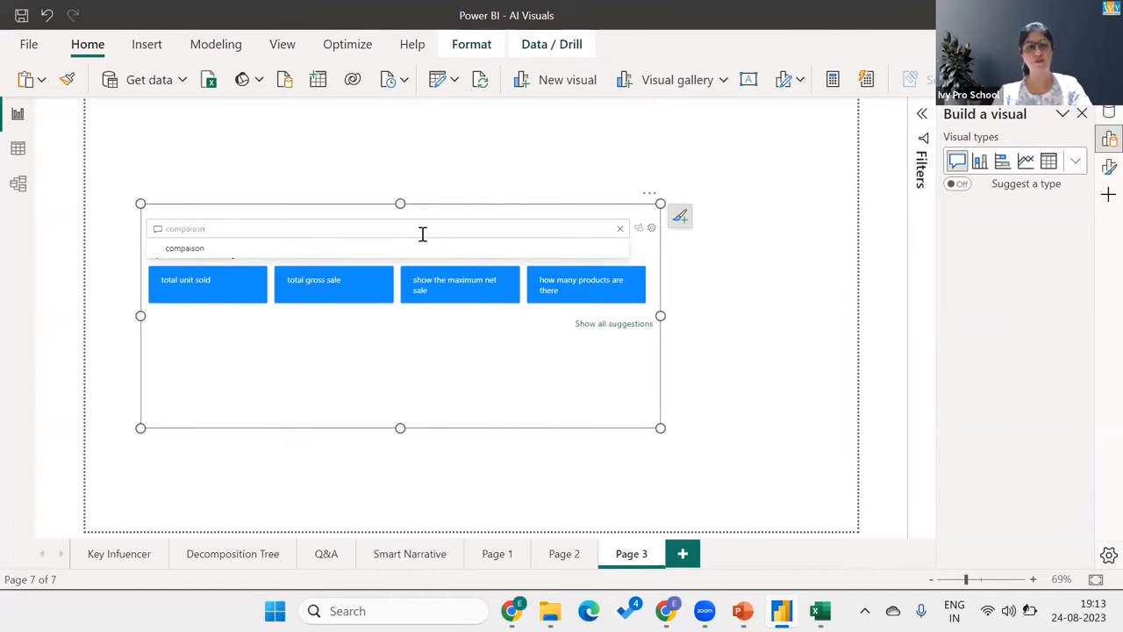
pyautogui.write('of camera 6')
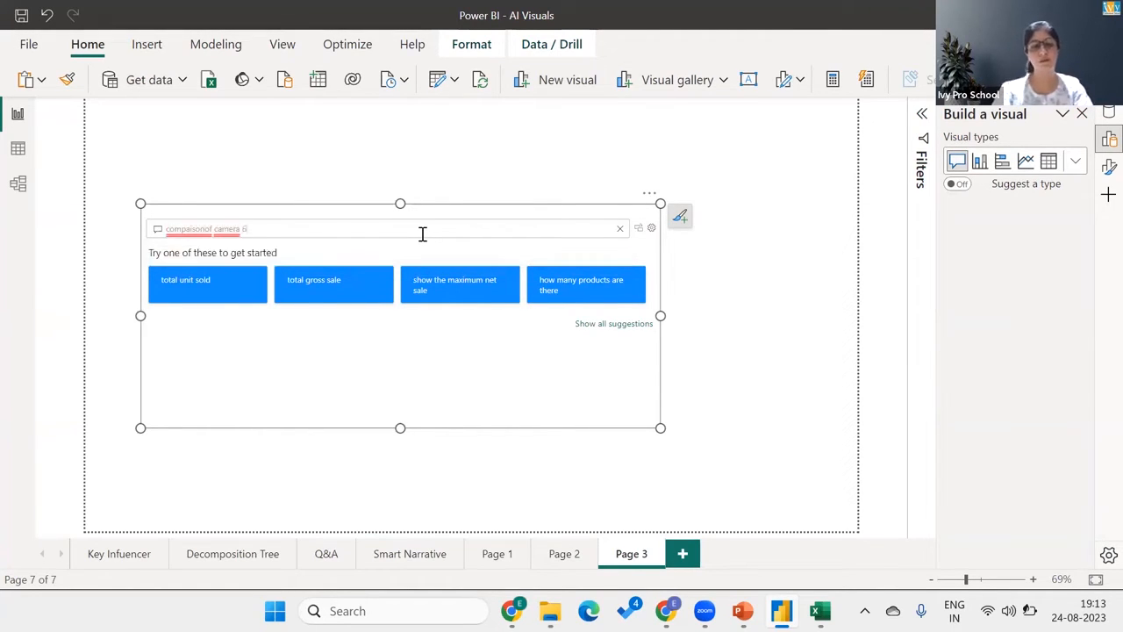
pyautogui.write(' sales with')
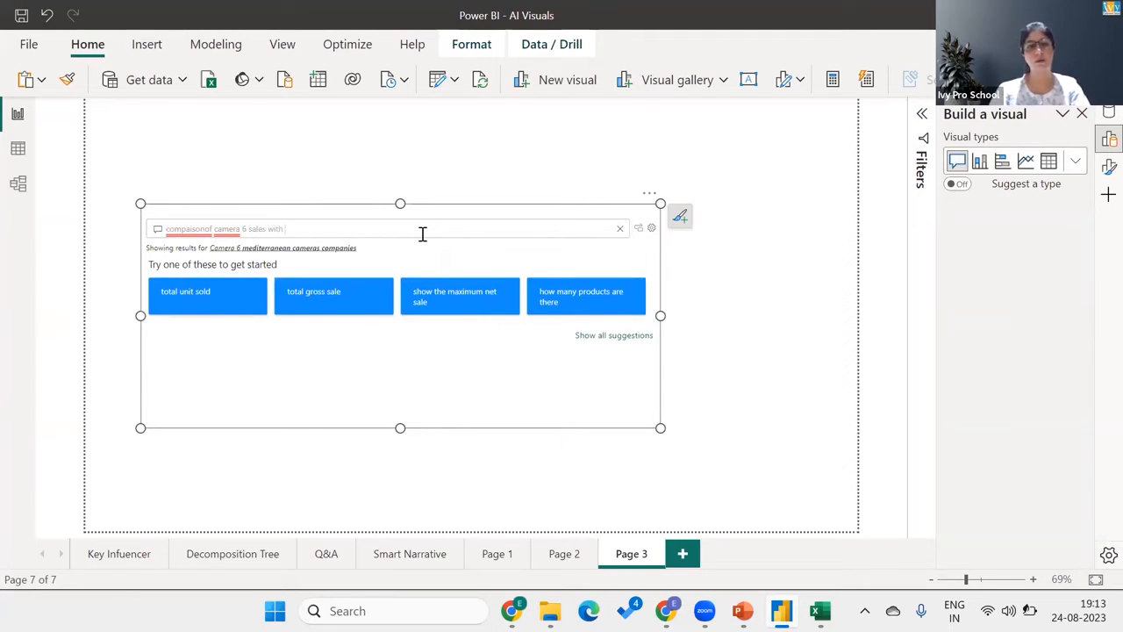
pyautogui.write(' other cemr')
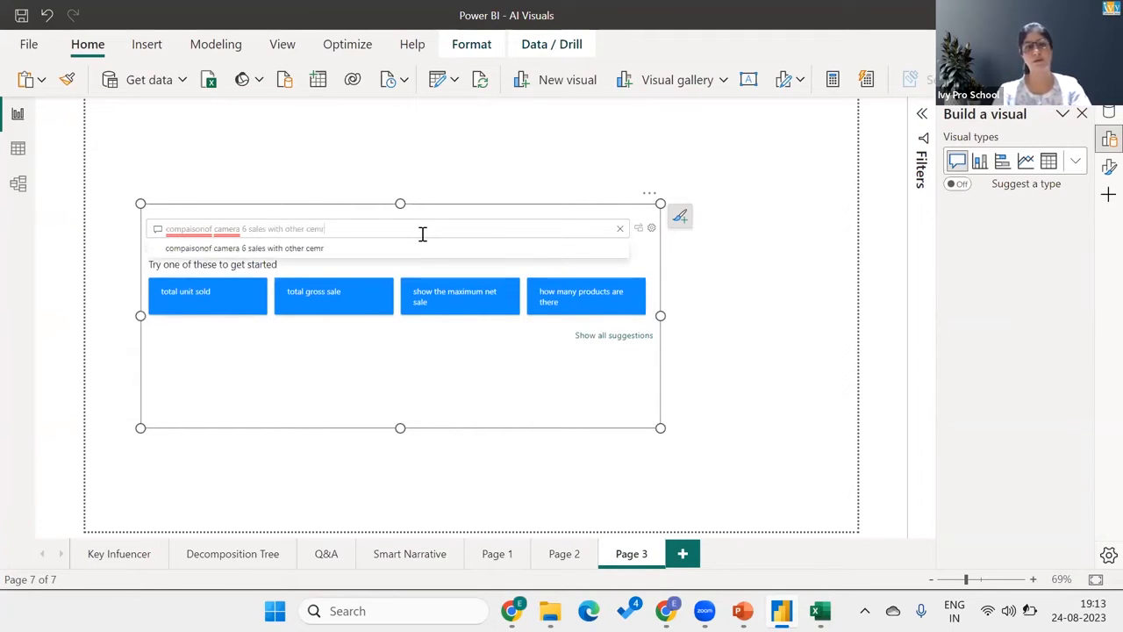
pyautogui.press('BackSpace')
pyautogui.press('BackSpace')
pyautogui.press('BackSpace')
pyautogui.write('amera')
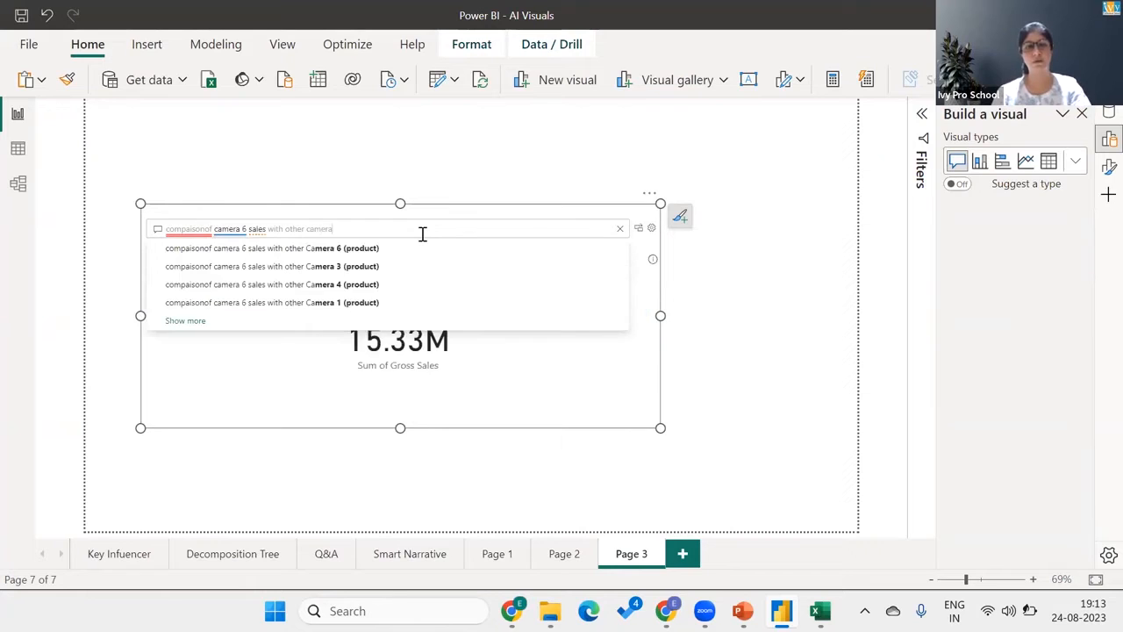
pyautogui.write('s')
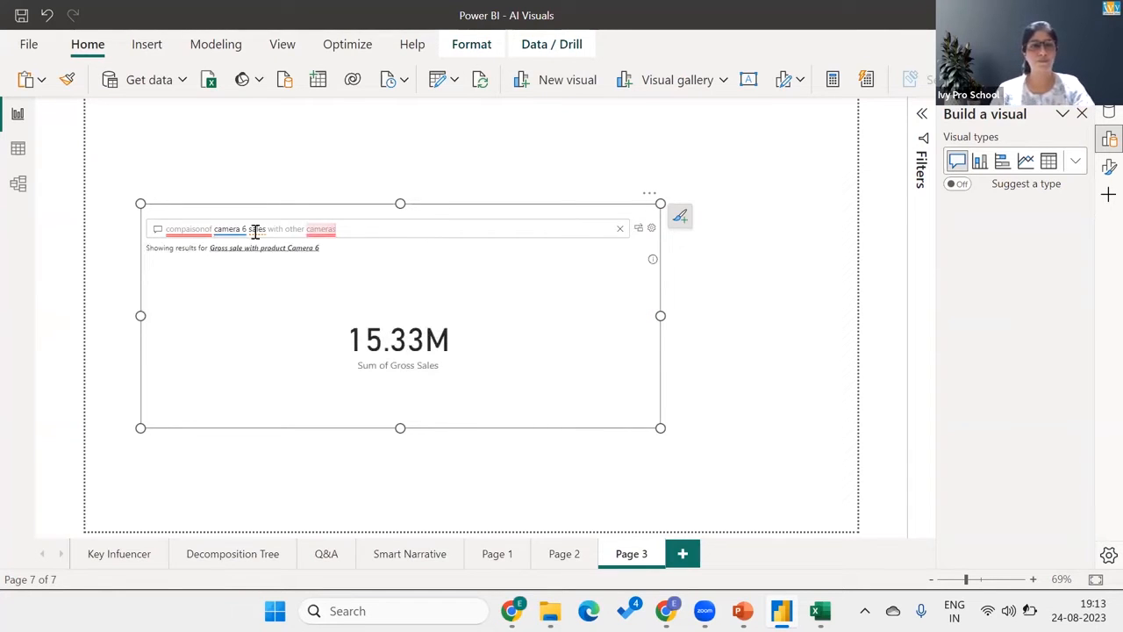
# Step: Insert the missing space before "of" after the first word of the question
pyautogui.rightClick(196, 230)
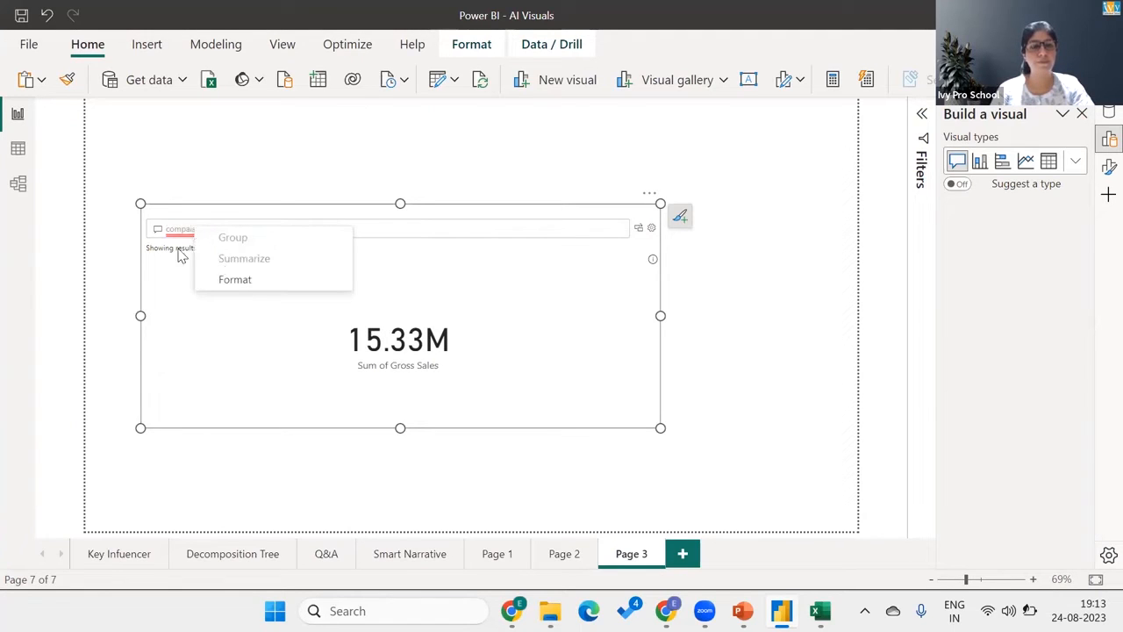
pyautogui.click(181, 256)
pyautogui.click(198, 233)
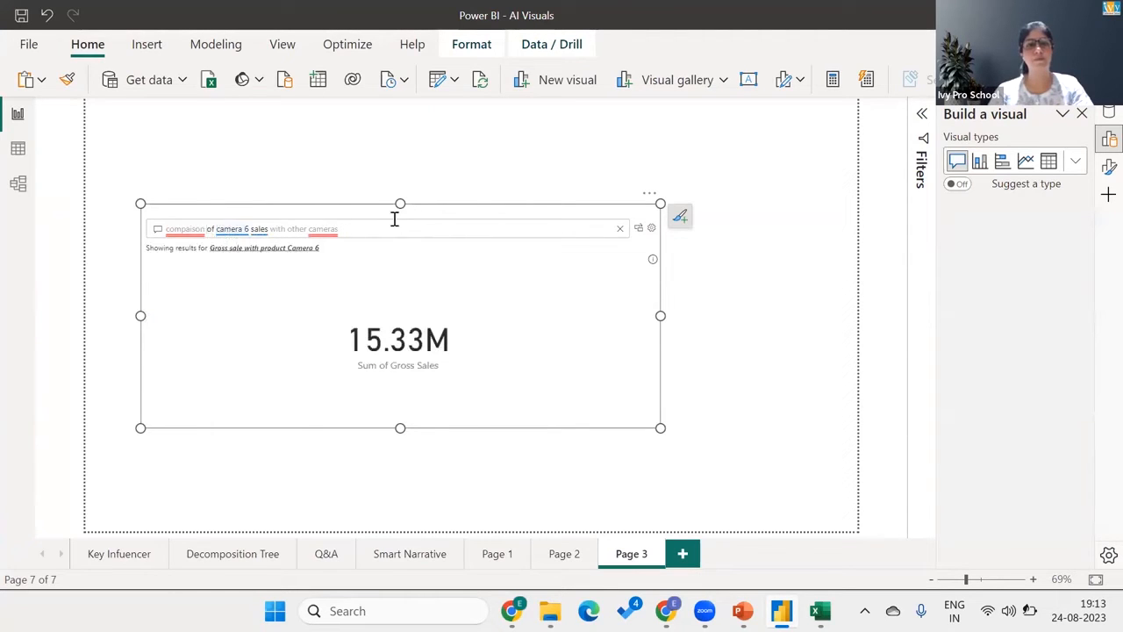
# Step: Replace the last word of the comparison question with "product"
pyautogui.press('BackSpace')
pyautogui.press('BackSpace')
pyautogui.press('BackSpace')
pyautogui.press('BackSpace')
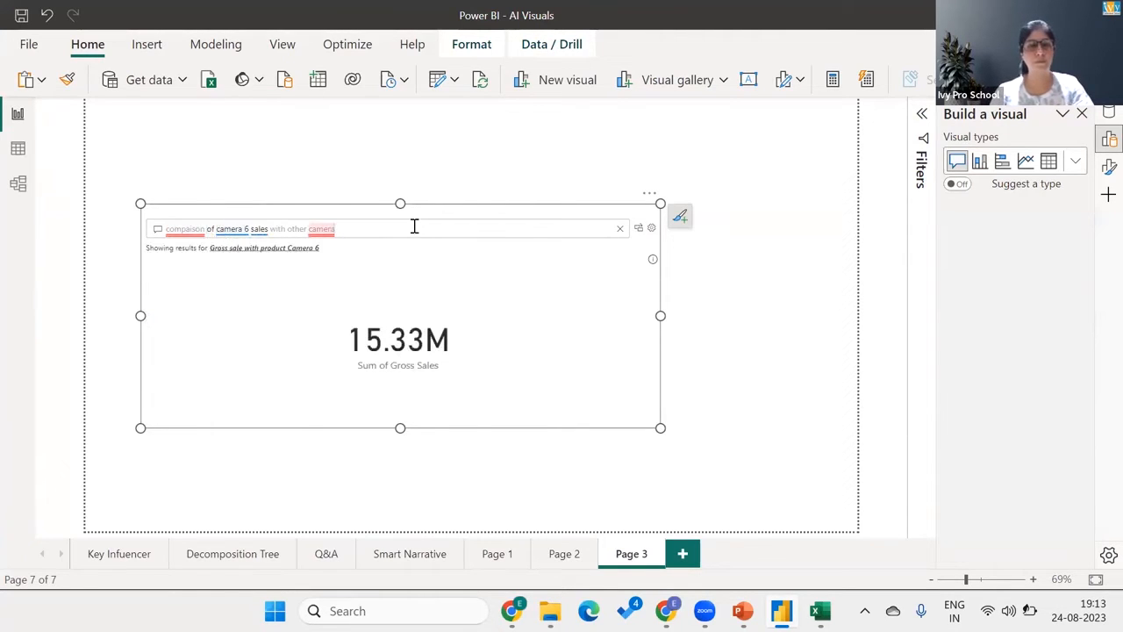
pyautogui.press('BackSpace')
pyautogui.press('BackSpace')
pyautogui.press('BackSpace')
pyautogui.write('product')
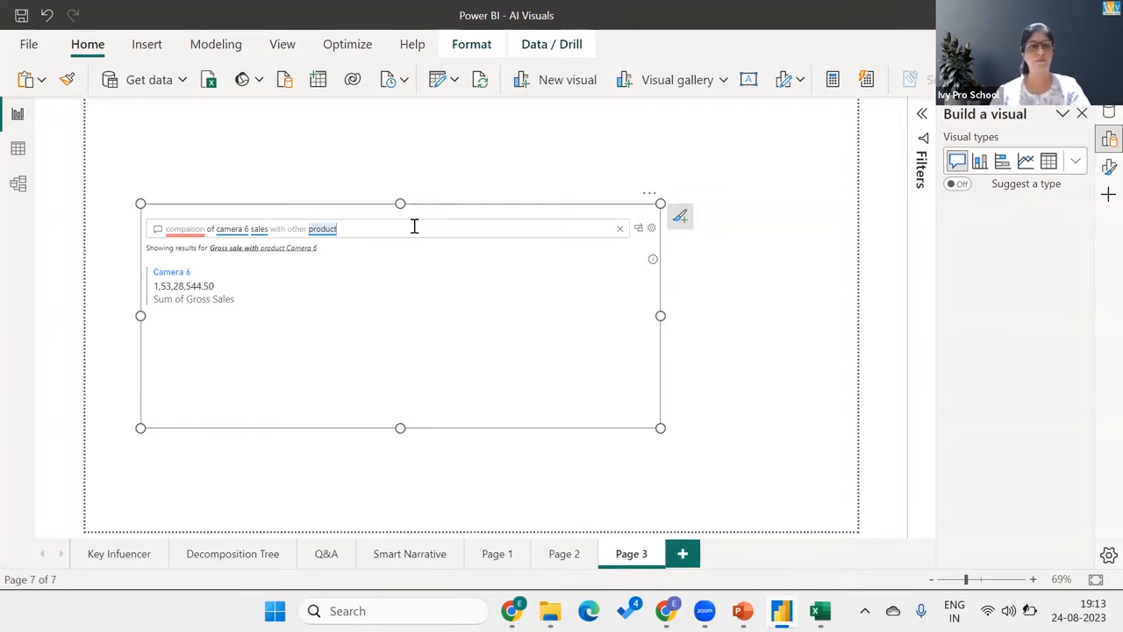
# Step: Replace "of" before "camera 6" with "the sales of" in the comparison question
pyautogui.click(220, 231)
pyautogui.press('BackSpace')
pyautogui.press('BackSpace')
pyautogui.press('BackSpace')
pyautogui.write('the  sales of')
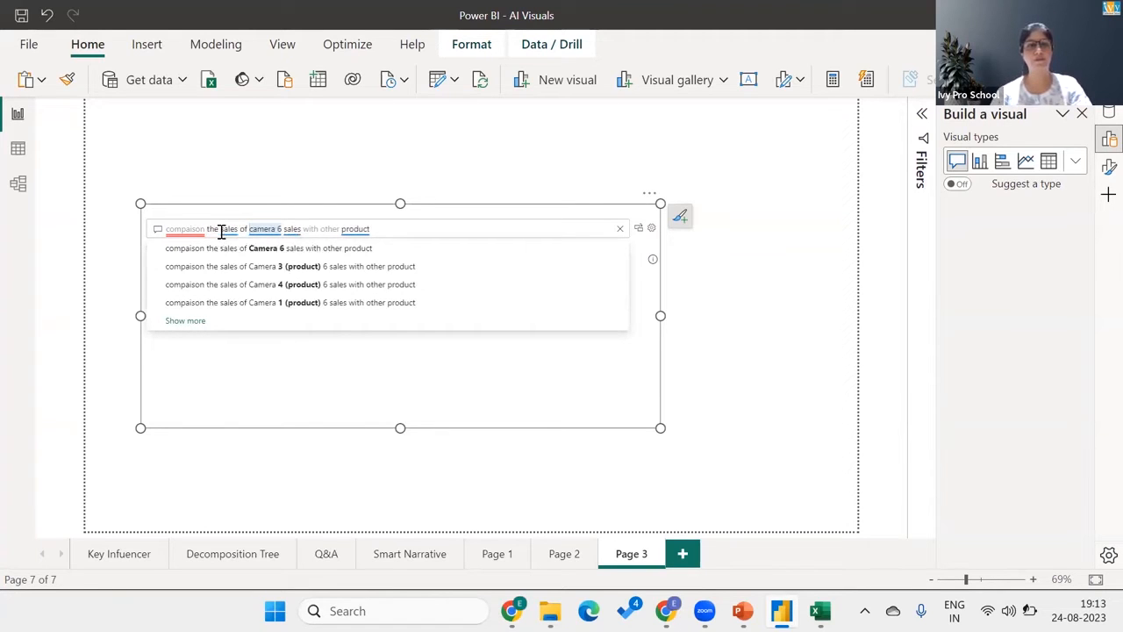
# Step: Change the question's ending from "product" to "cameras" and submit the comparison question
pyautogui.click(419, 230)
pyautogui.press('BackSpace')
pyautogui.press('BackSpace')
pyautogui.press('BackSpace')
pyautogui.press('BackSpace')
pyautogui.press('BackSpace')
pyautogui.press('BackSpace')
pyautogui.press('BackSpace')
pyautogui.write('cameras')
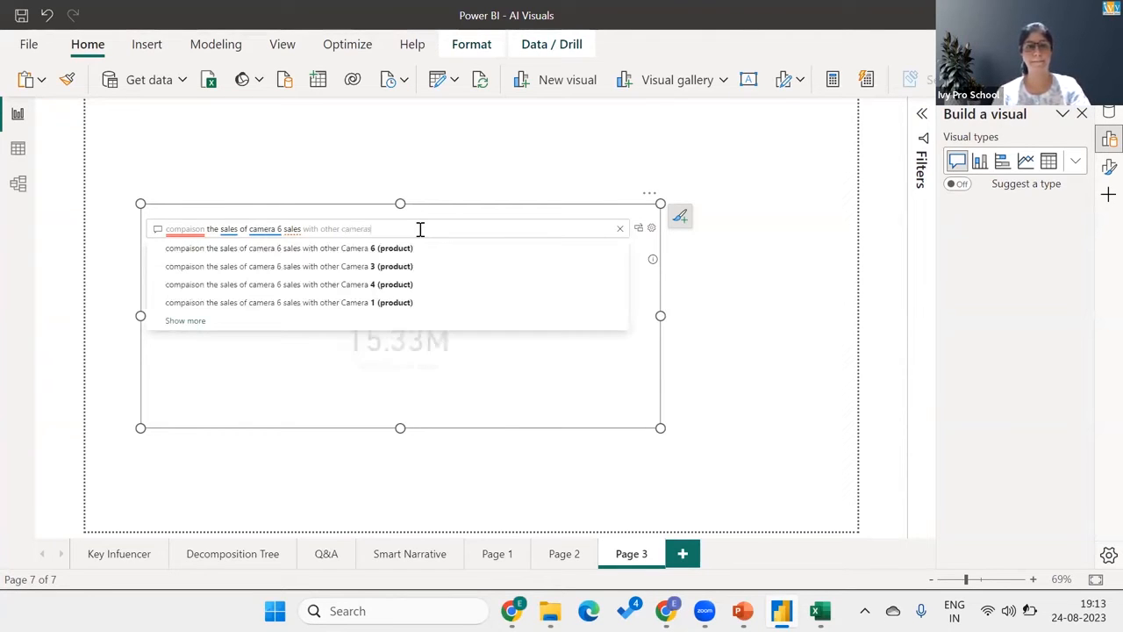
pyautogui.press('Return')
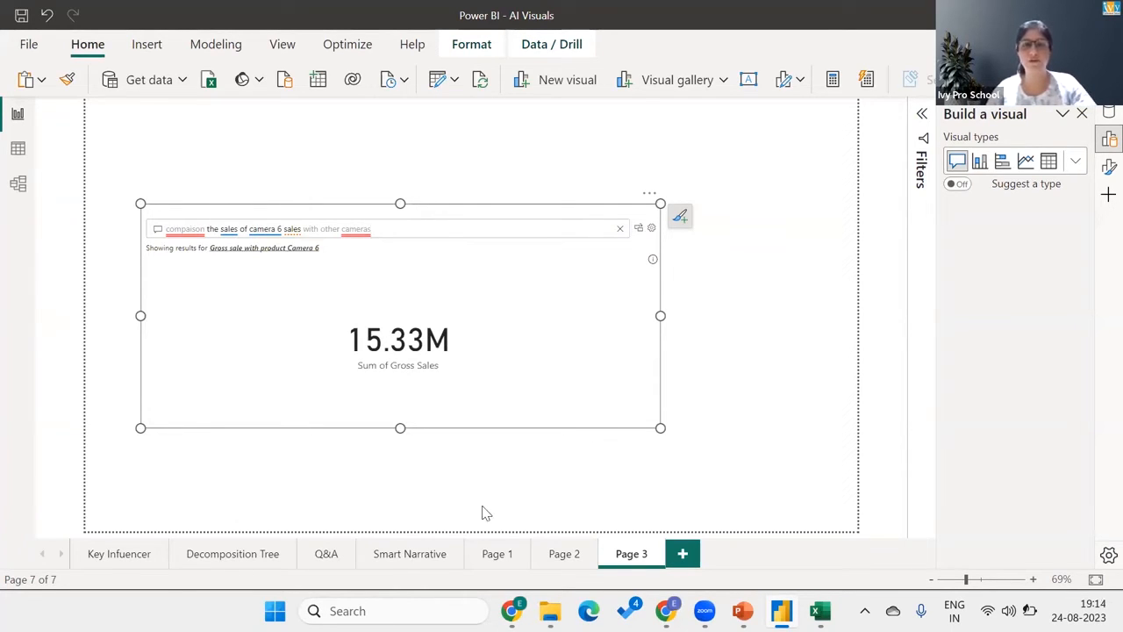
# Step: Replace the camera 6 comparison question in the Q&A visual with "profit to sales"
pyautogui.click(430, 235)
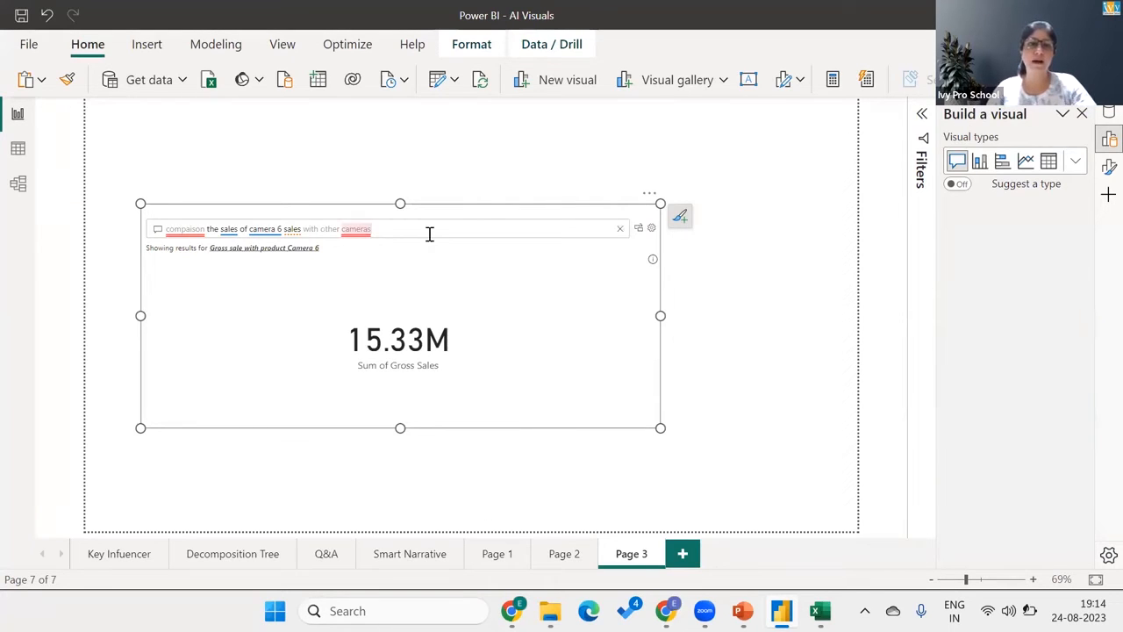
pyautogui.press('BackSpace')
pyautogui.press('BackSpace')
pyautogui.press('BackSpace')
pyautogui.press('BackSpace')
pyautogui.press('BackSpace')
pyautogui.press('BackSpace')
pyautogui.press('BackSpace')
pyautogui.press('BackSpace')
pyautogui.press('BackSpace')
pyautogui.press('BackSpace')
pyautogui.press('BackSpace')
pyautogui.press('BackSpace')
pyautogui.press('BackSpace')
pyautogui.press('BackSpace')
pyautogui.press('BackSpace')
pyautogui.press('BackSpace')
pyautogui.press('BackSpace')
pyautogui.press('BackSpace')
pyautogui.press('BackSpace')
pyautogui.press('BackSpace')
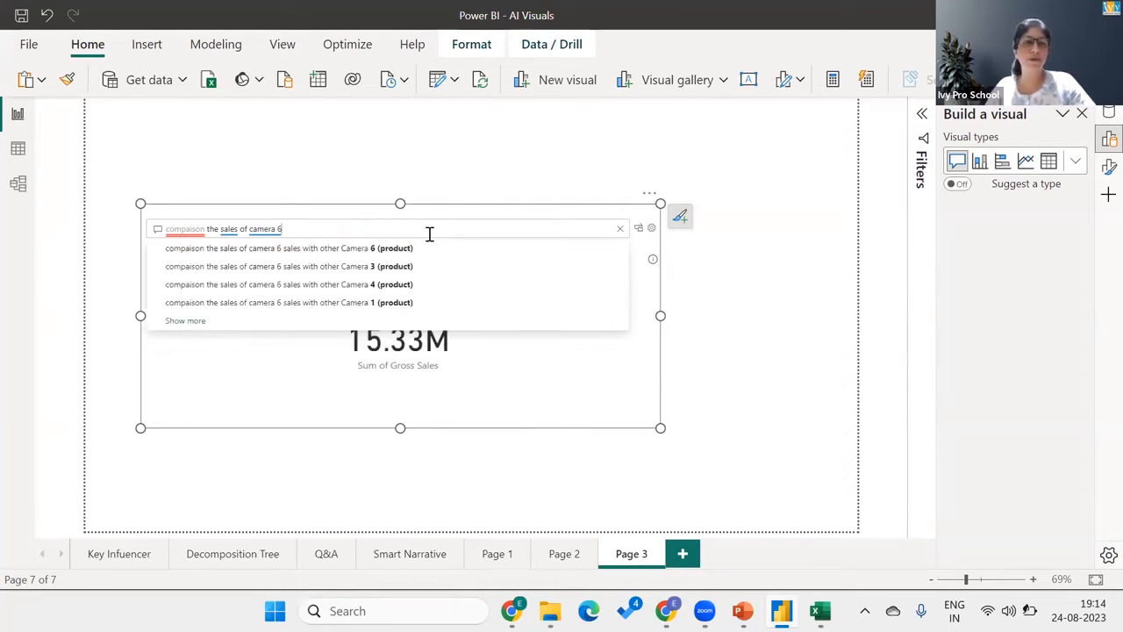
pyautogui.press('BackSpace')
pyautogui.press('BackSpace')
pyautogui.press('BackSpace')
pyautogui.press('BackSpace')
pyautogui.press('BackSpace')
pyautogui.press('BackSpace')
pyautogui.press('BackSpace')
pyautogui.press('BackSpace')
pyautogui.press('BackSpace')
pyautogui.press('BackSpace')
pyautogui.press('BackSpace')
pyautogui.press('BackSpace')
pyautogui.press('BackSpace')
pyautogui.write('pro')
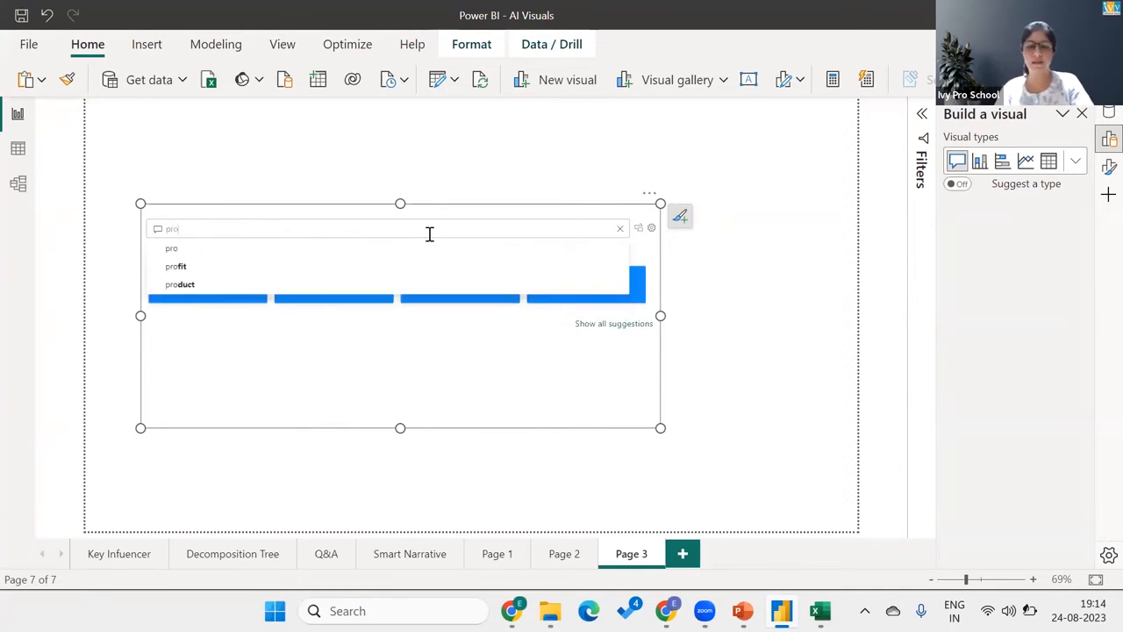
pyautogui.write('fit to sales')
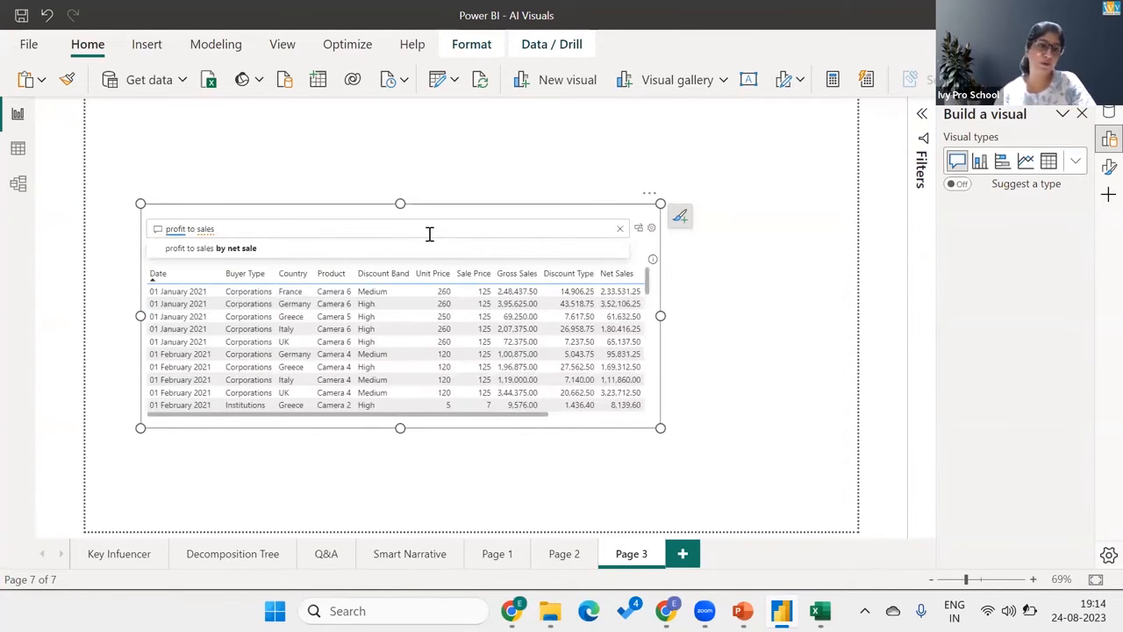
# Step: Extend the question with the suggested "by net sale", add "for products", and submit it
pyautogui.press('Down')
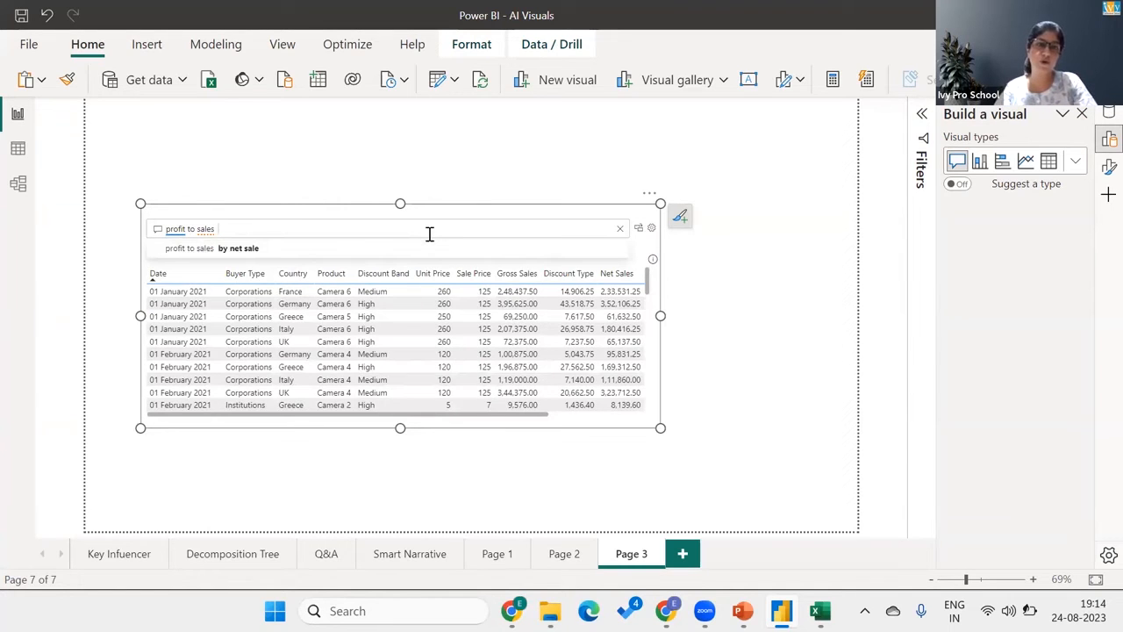
pyautogui.click(253, 253)
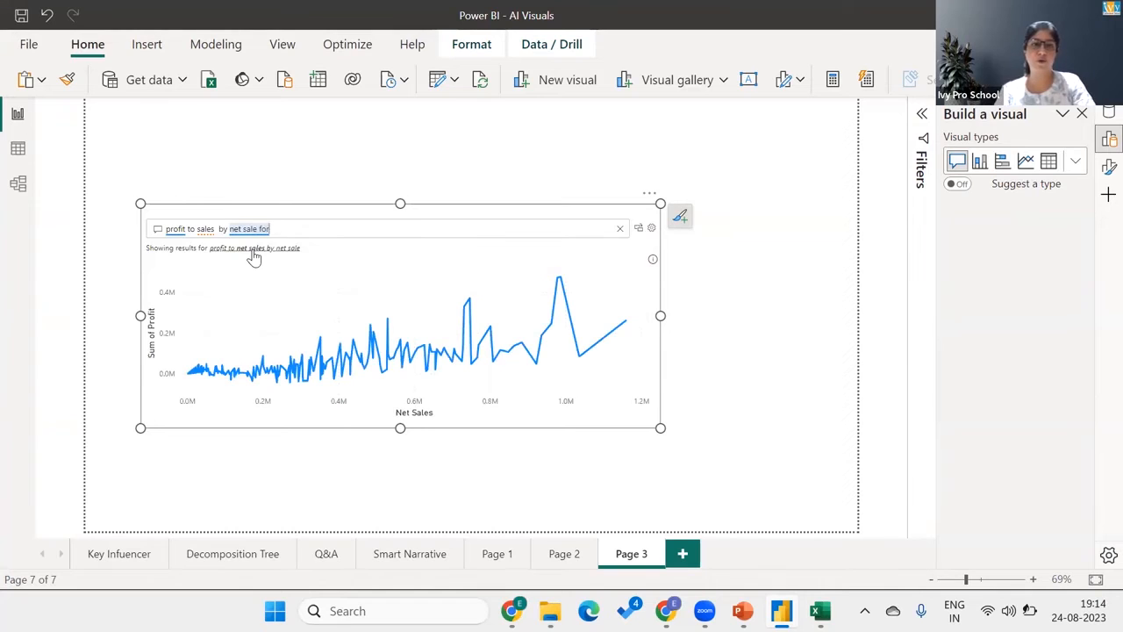
pyautogui.write('products')
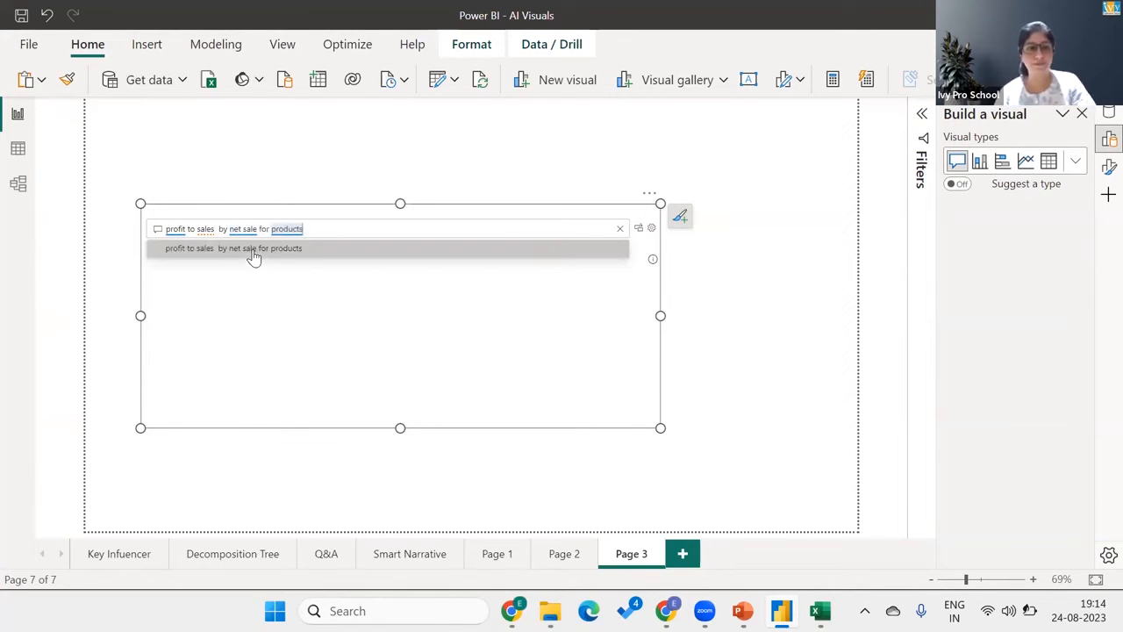
pyautogui.click(253, 252)
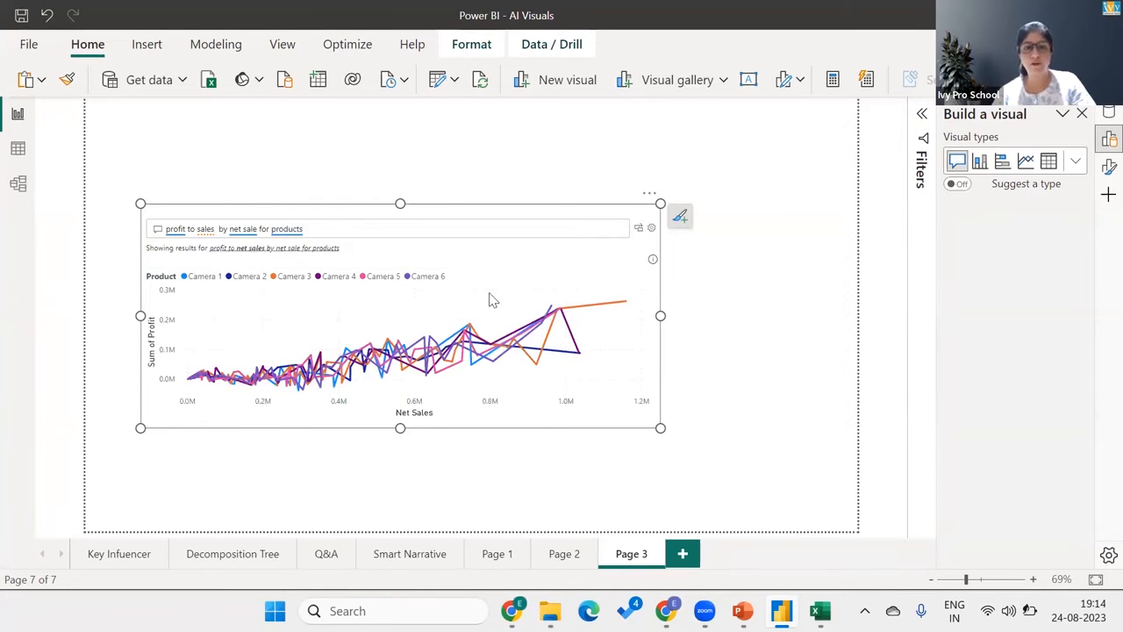
# Step: Convert the Q&A result into a standard visual and change it to a clustered column chart
pyautogui.click(638, 230)
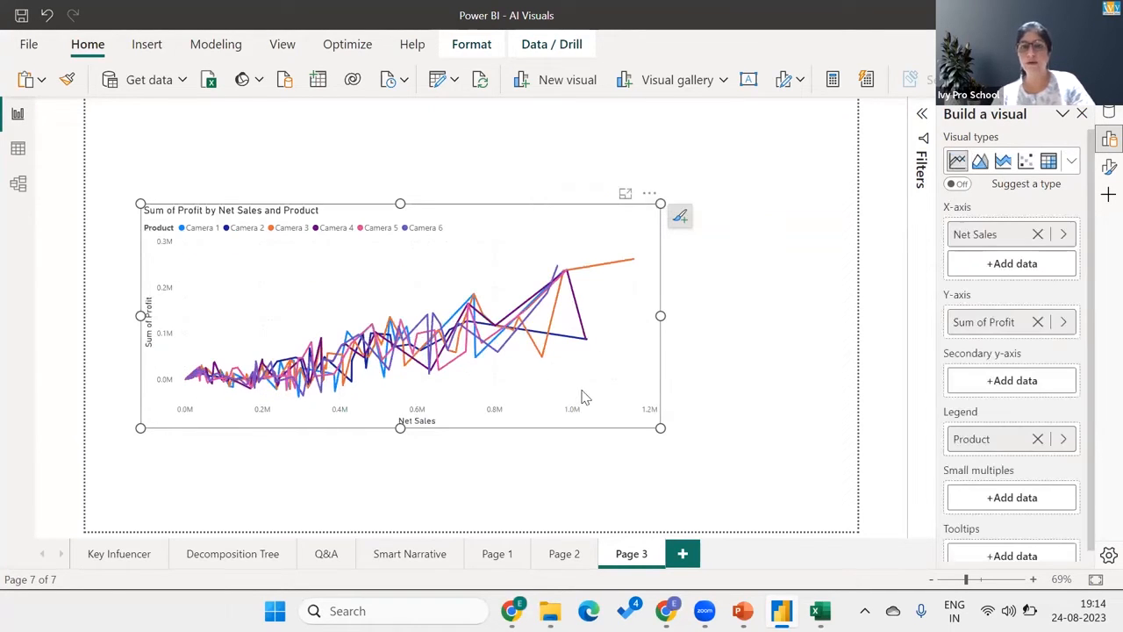
pyautogui.click(1073, 163)
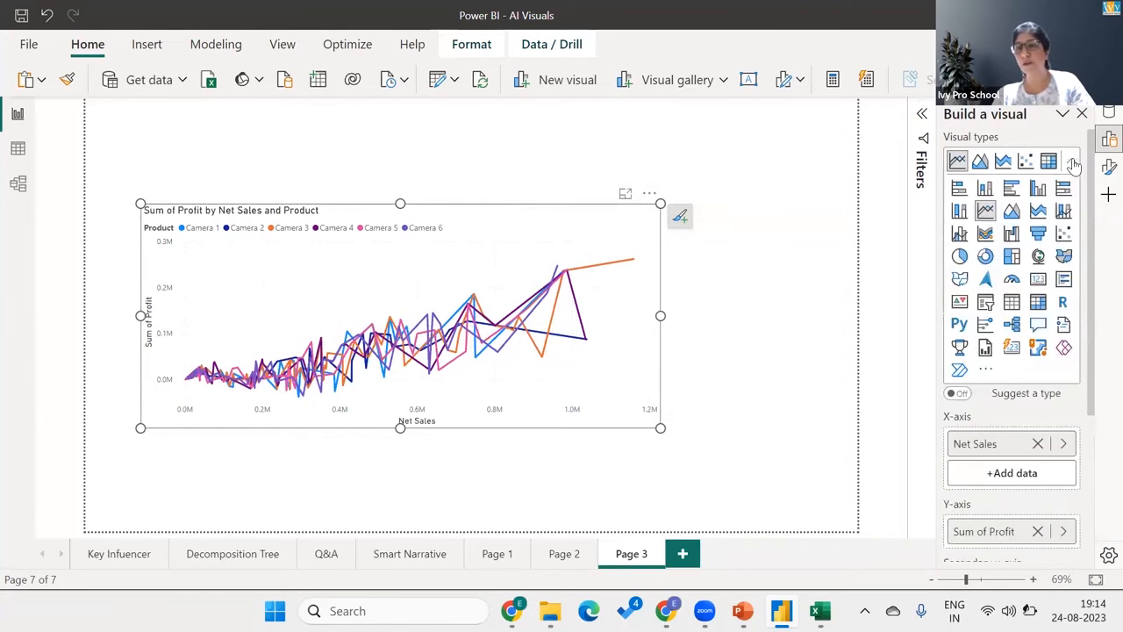
pyautogui.click(1038, 189)
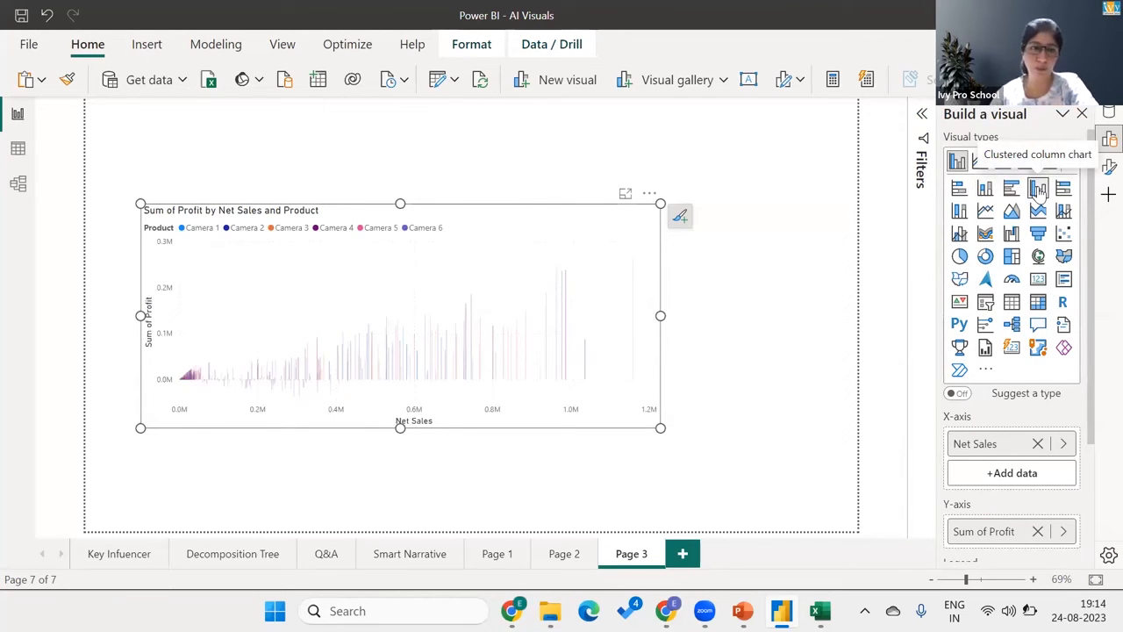
pyautogui.click(1082, 115)
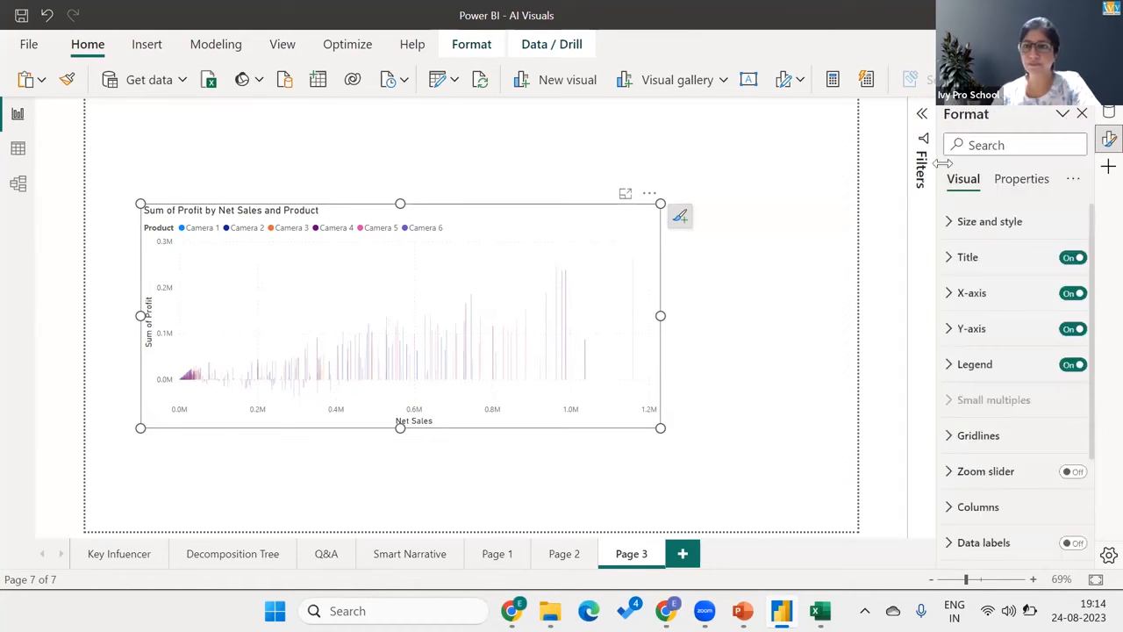
# Step: On the Q&A page, move the buyer type scatter chart lower on the canvas and view its points in focus mode
pyautogui.click(326, 554)
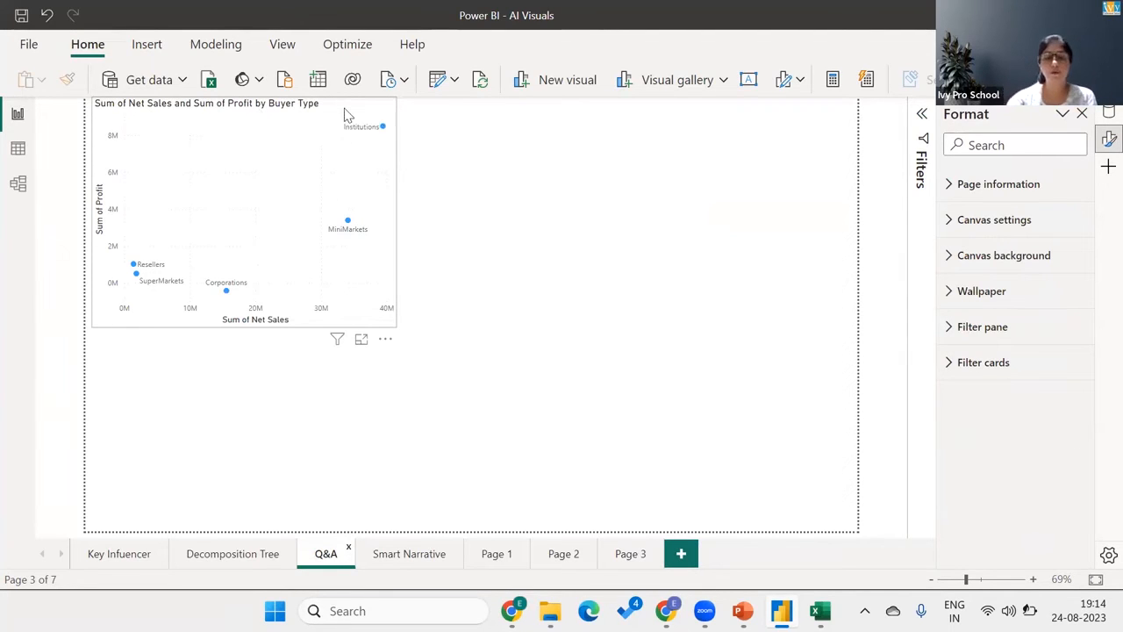
pyautogui.moveTo(326, 103); pyautogui.dragTo(350, 262)
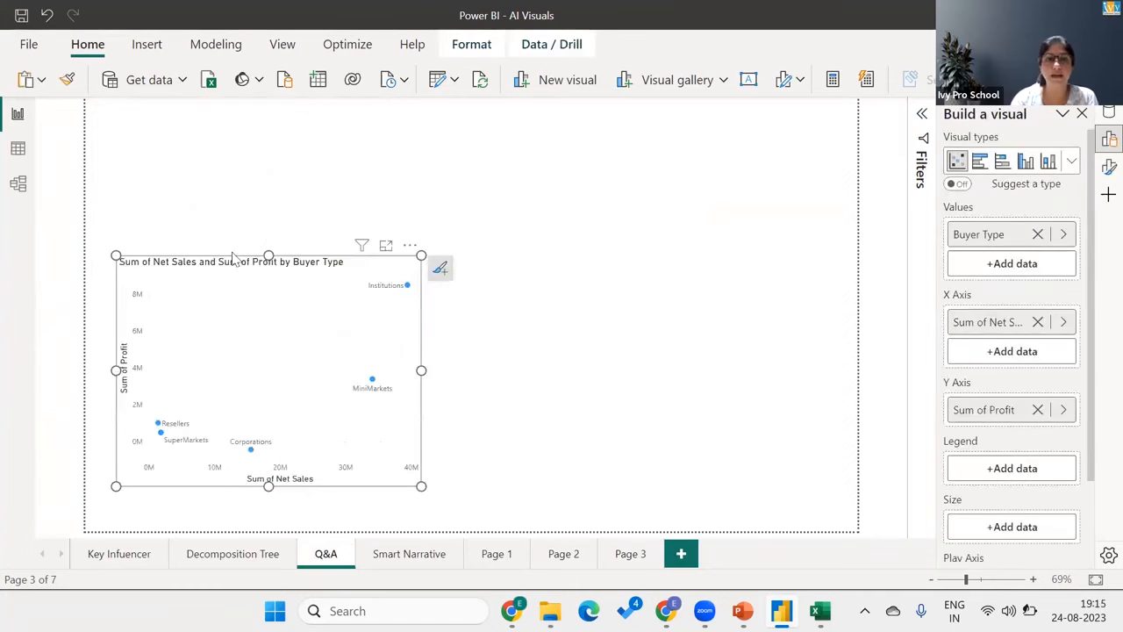
pyautogui.click(387, 245)
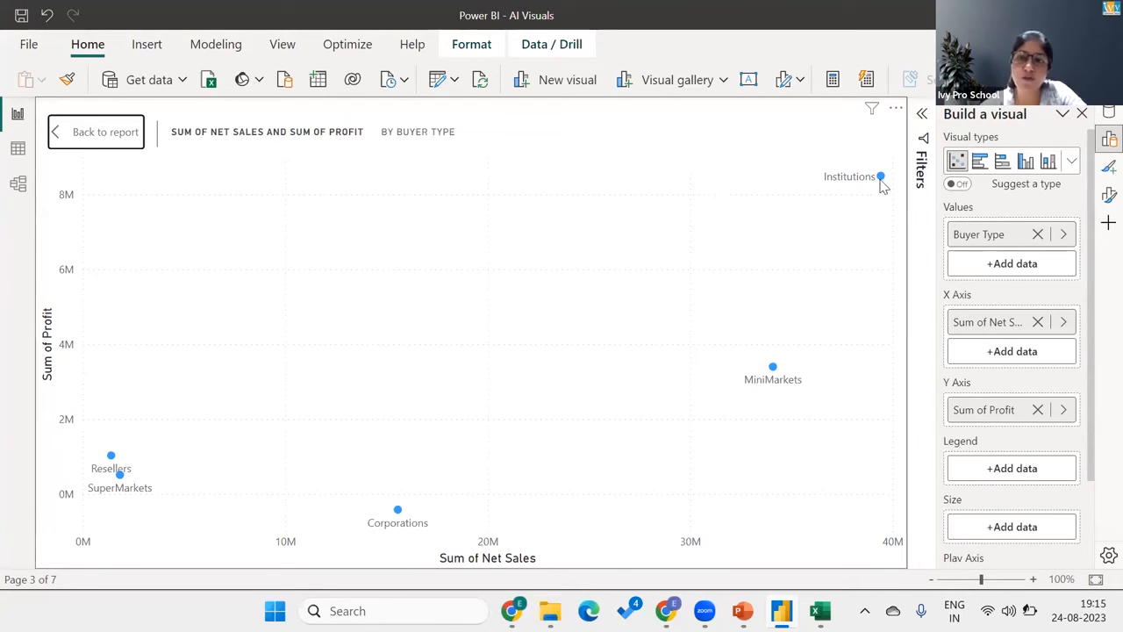
pyautogui.moveTo(883, 181)
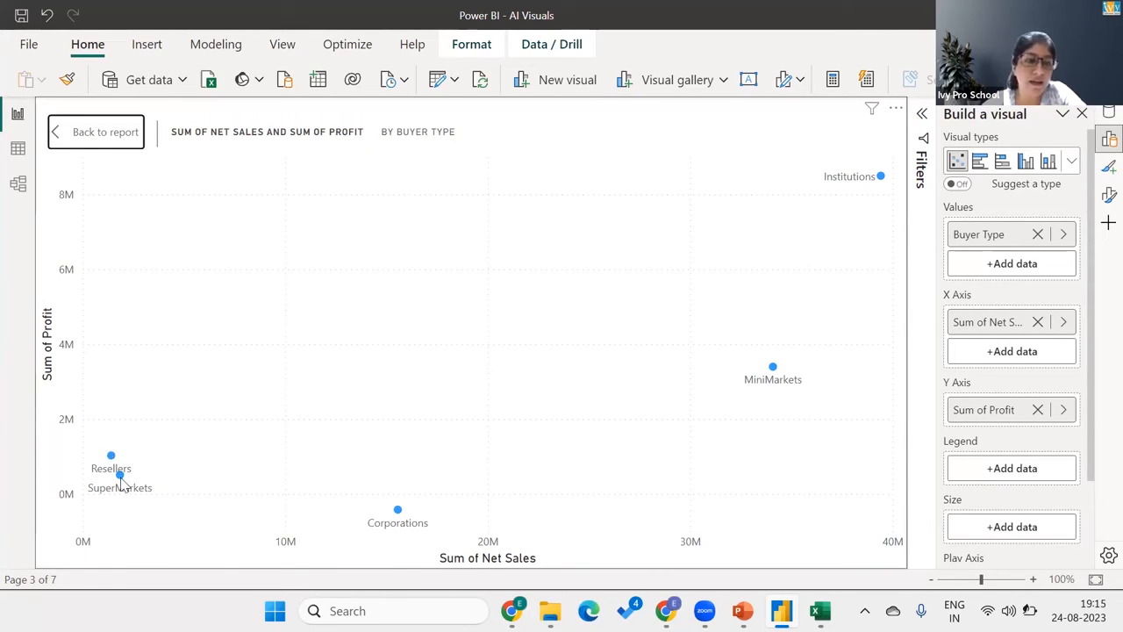
pyautogui.moveTo(122, 485)
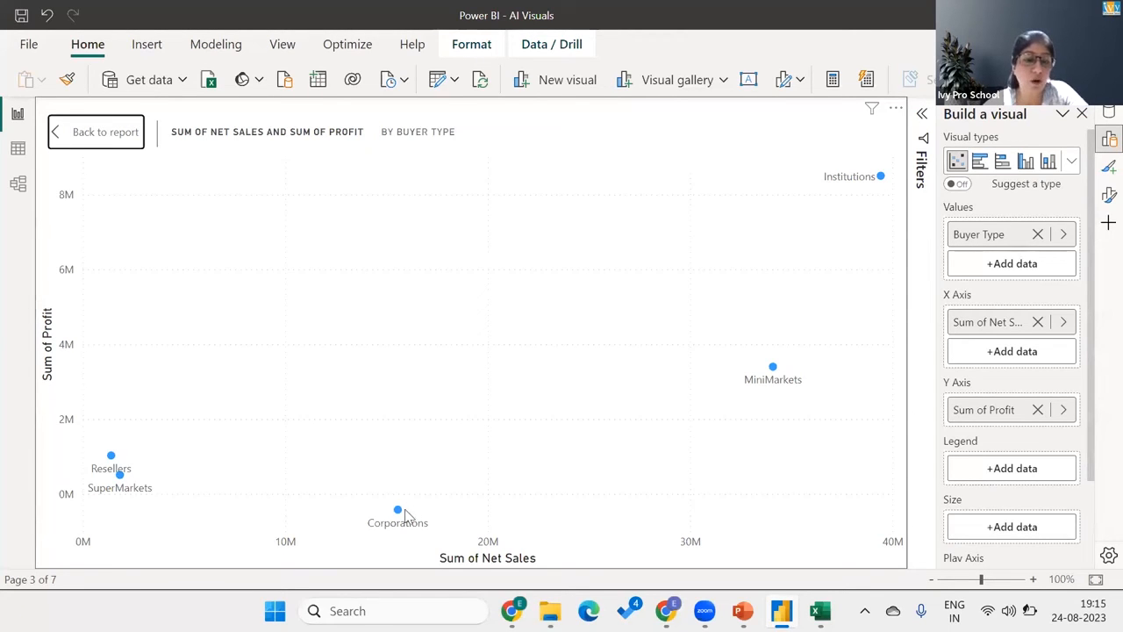
pyautogui.moveTo(399, 518)
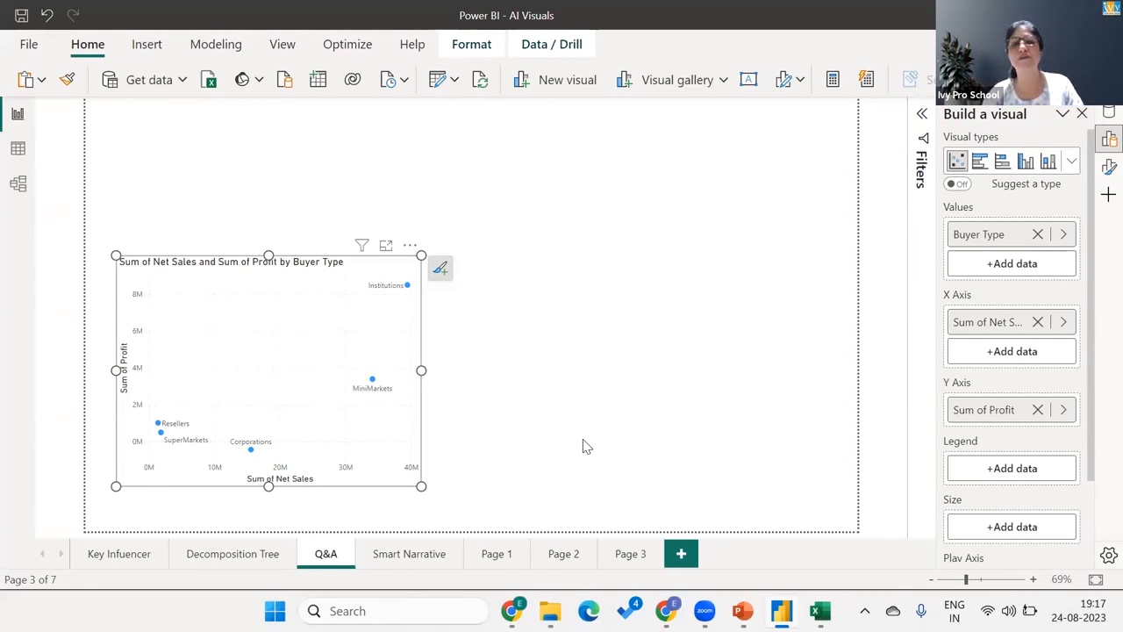
# Step: Switch to the PowerPoint slide show and advance to the Q&A slide's first point under Importance
pyautogui.hotkey('alt', 'Tab')
pyautogui.hotkey('alt', 'Tab')
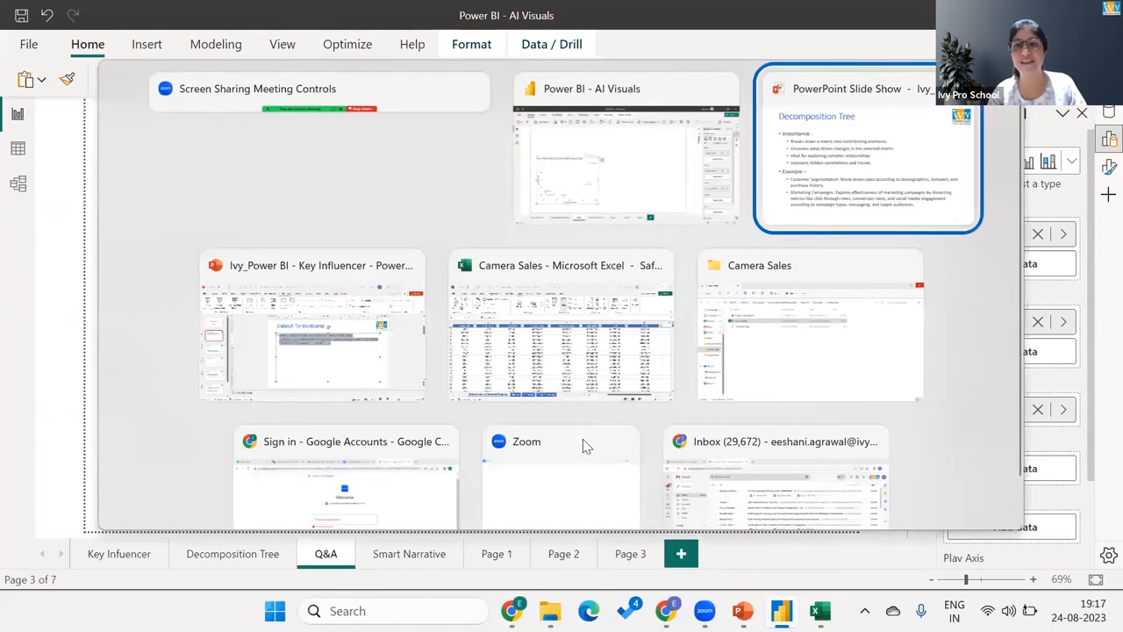
pyautogui.press('Right')
pyautogui.press('Right')
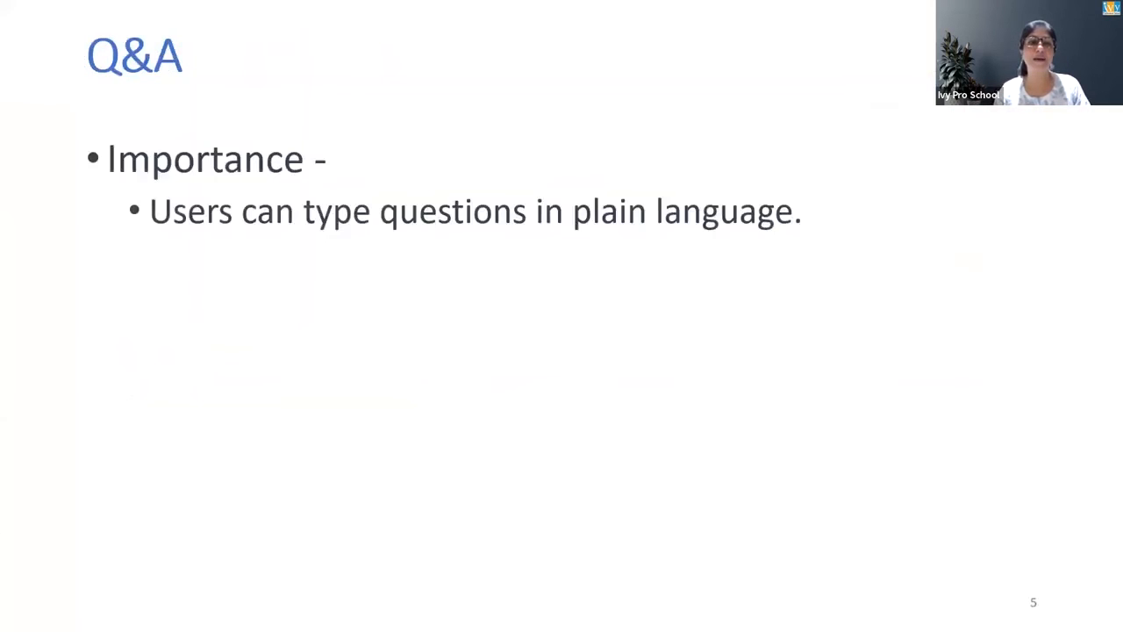